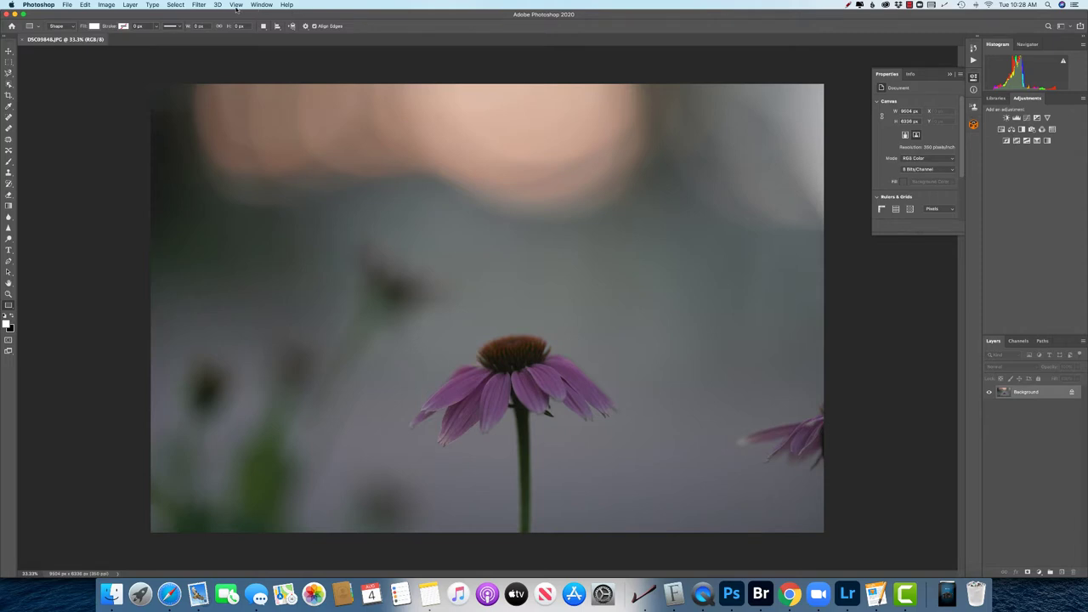
# Open Filter > Stylize > Oil Paint on the coneflower photo, with Stylization 10.0 and Angle -60.
pyautogui.click(202, 5)
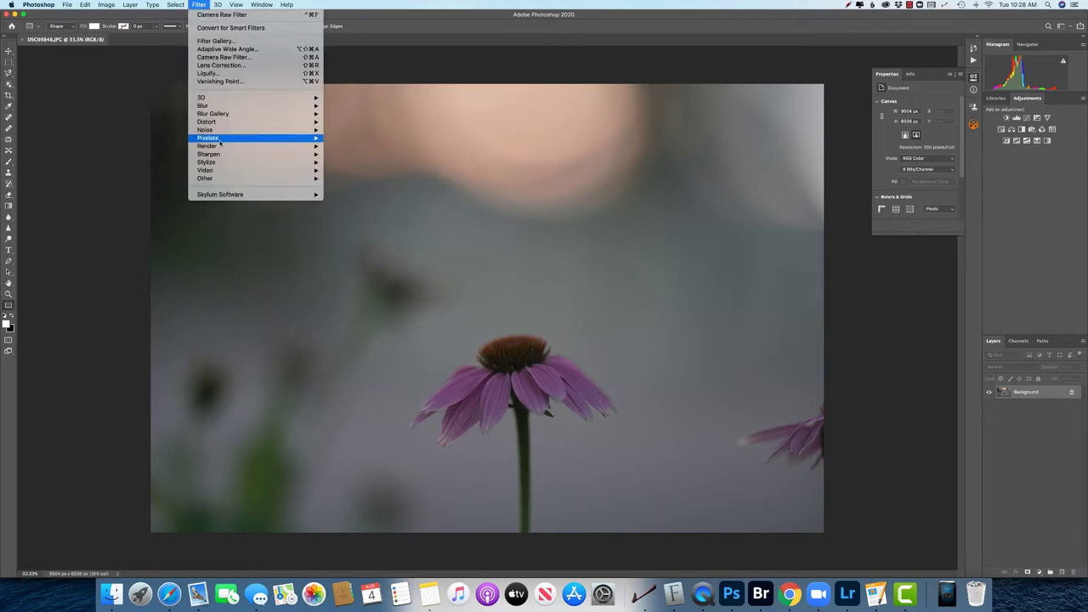
pyautogui.moveTo(255, 161)
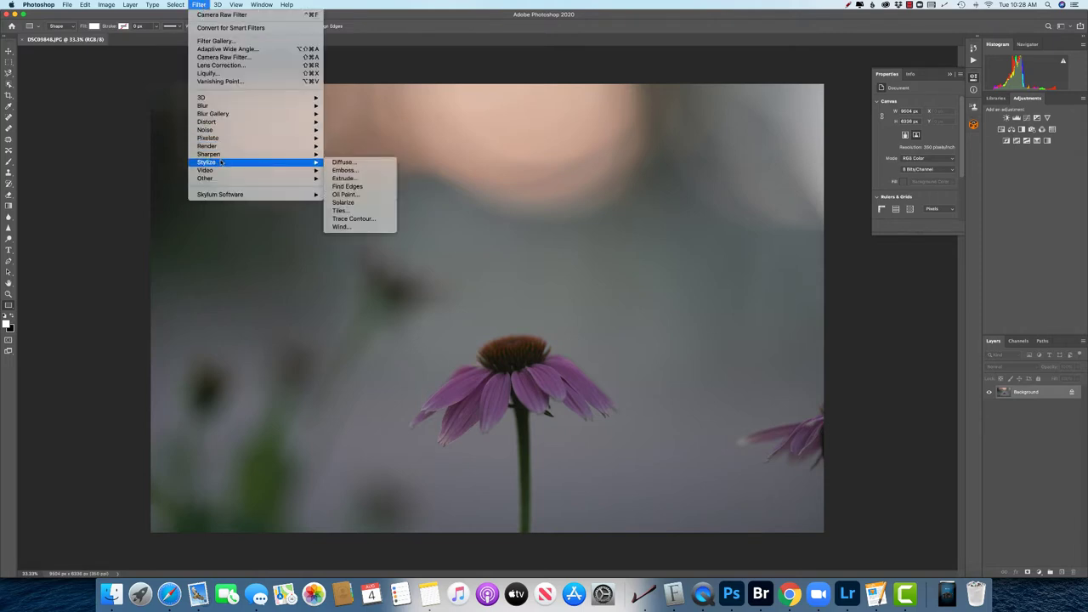
pyautogui.click(361, 194)
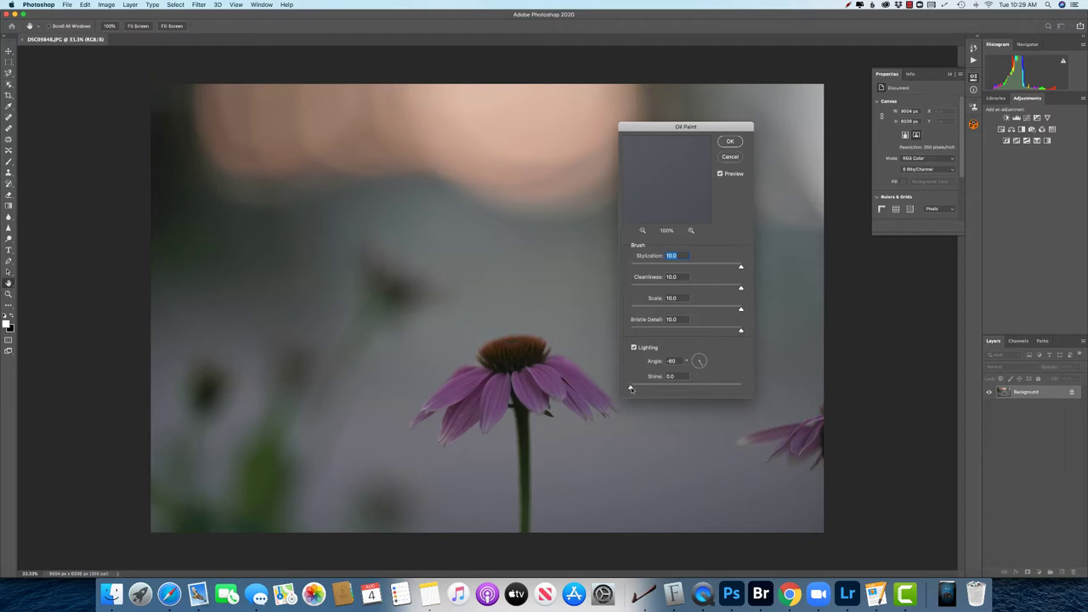
# Apply the Oil Paint filter to the photo, then undo it.
pyautogui.click(729, 141)
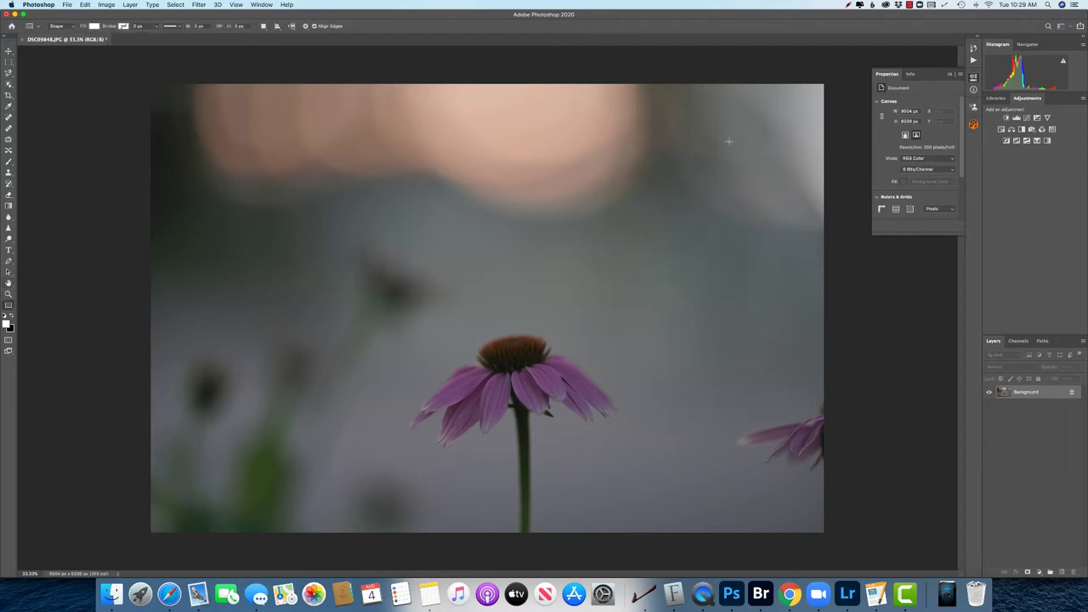
pyautogui.scroll(5, 566, 407)
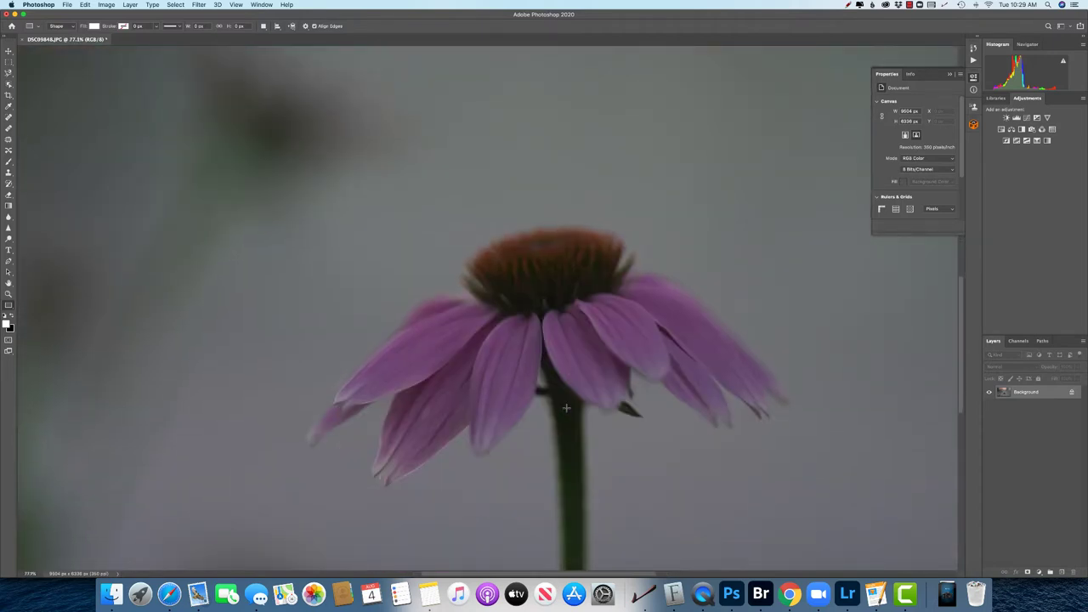
pyautogui.scroll(-5, 566, 407)
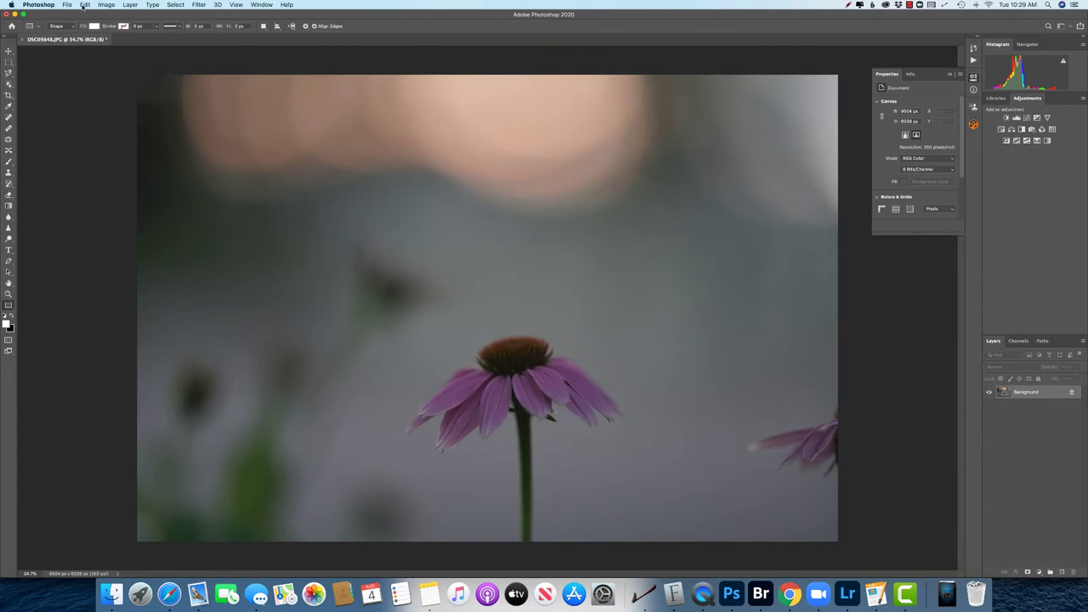
pyautogui.press('super+z')
# Duplicate the photo to Layer 1 and bring up the Oil Paint filter for it.
pyautogui.press('super+j')
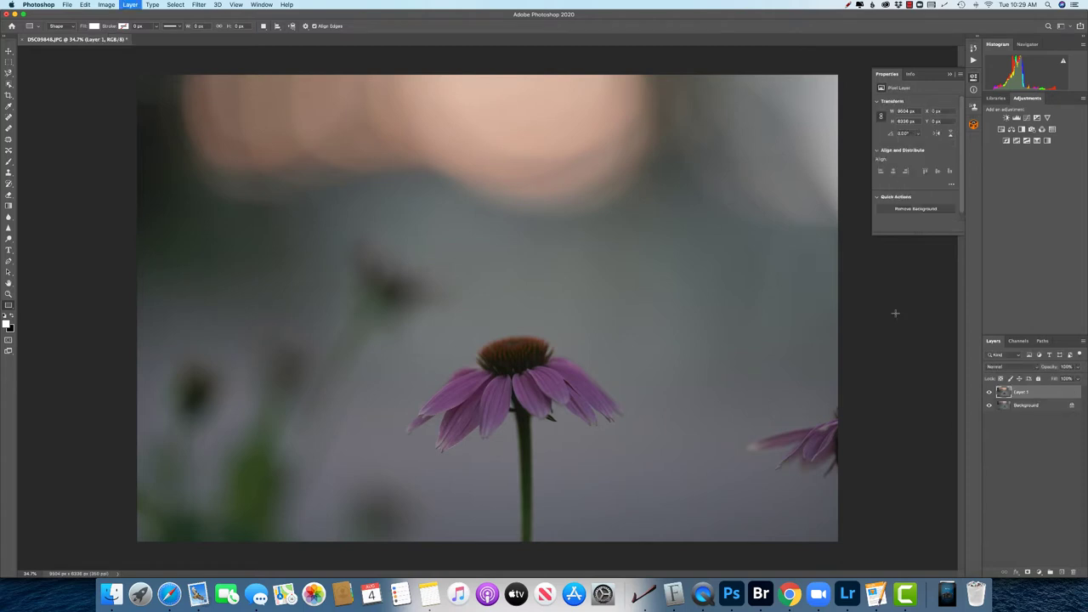
pyautogui.click(208, 5)
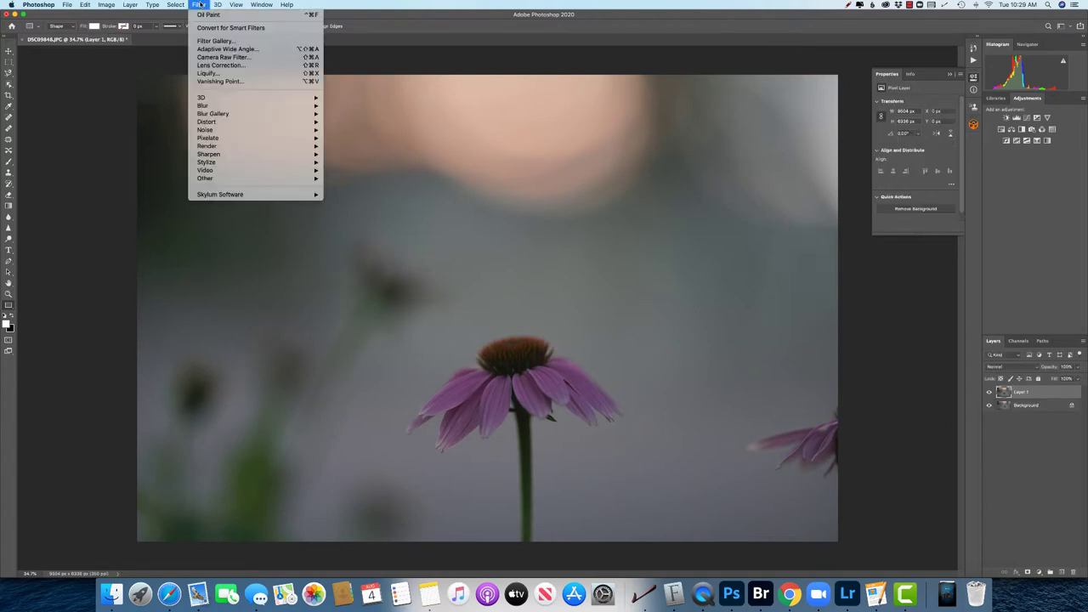
pyautogui.moveTo(217, 161)
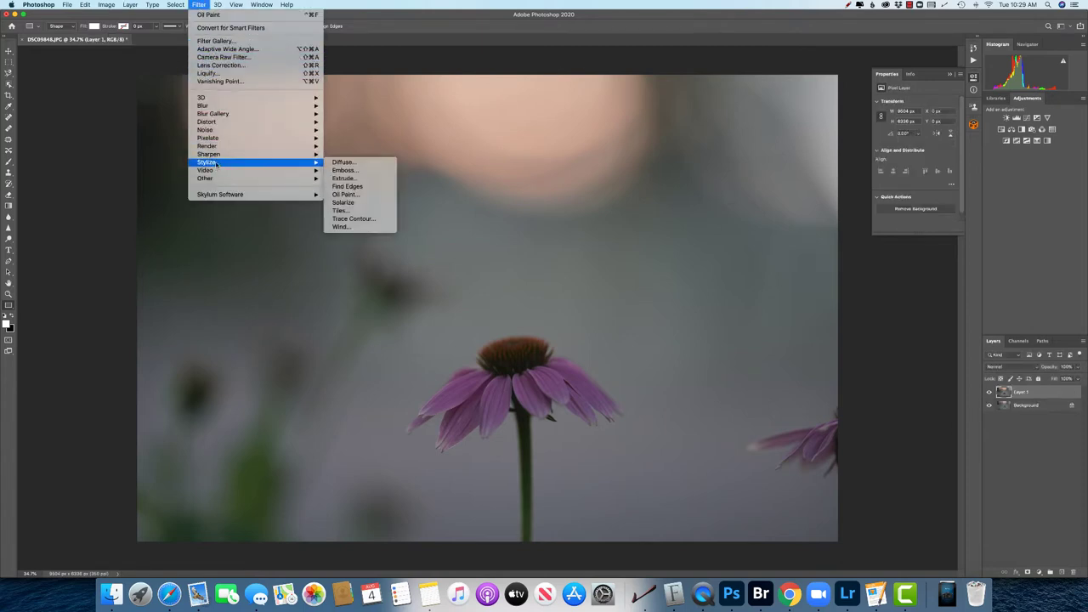
pyautogui.click(361, 194)
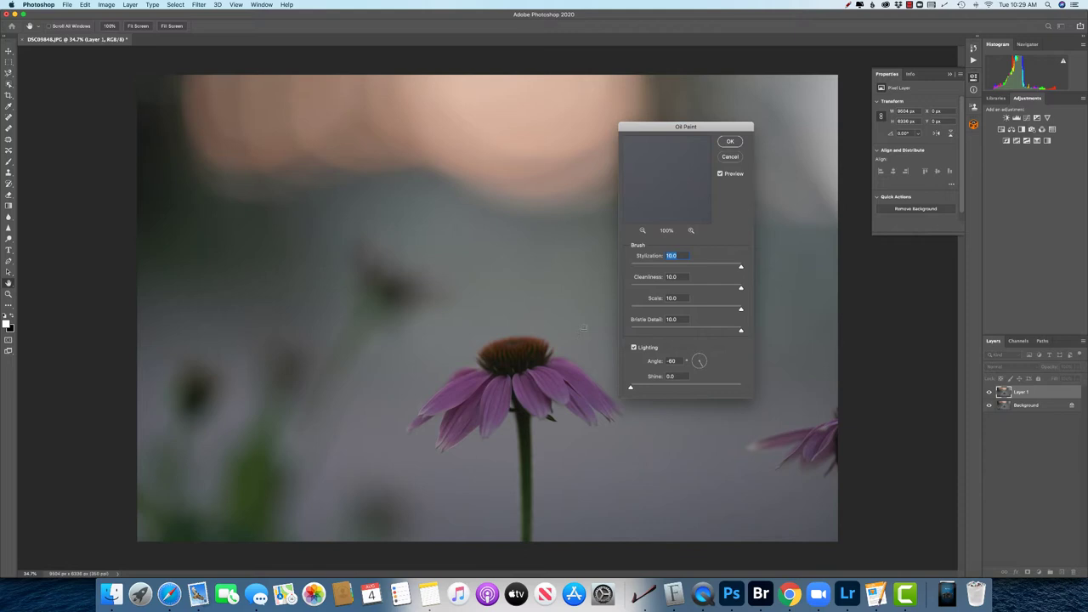
# Apply Oil Paint to Layer 1 and toggle its visibility to compare with the original.
pyautogui.click(729, 141)
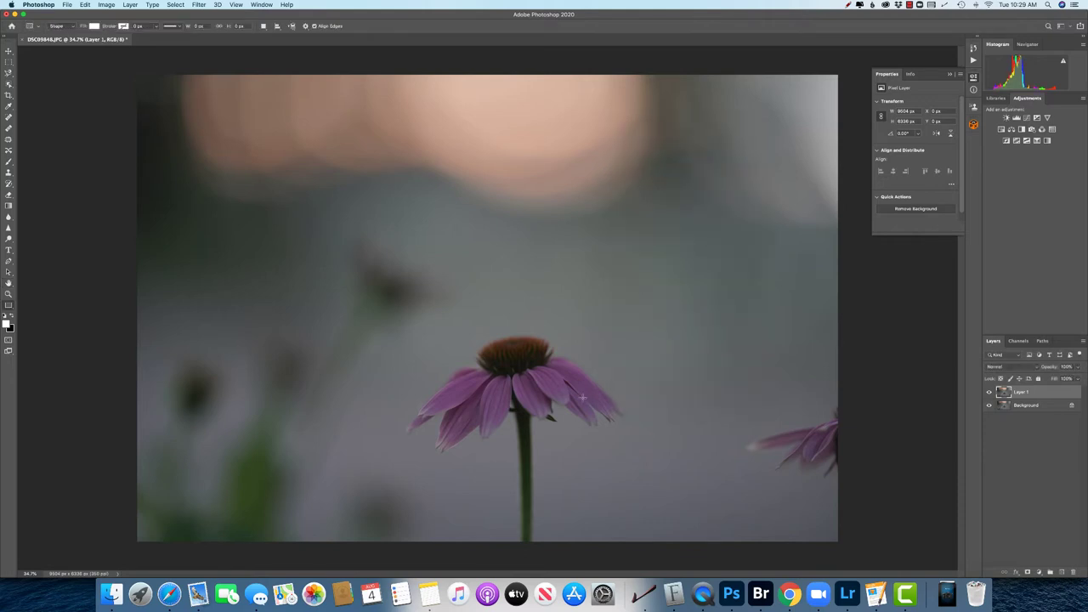
pyautogui.press('super+equal')
pyautogui.scroll(10, 558, 392)
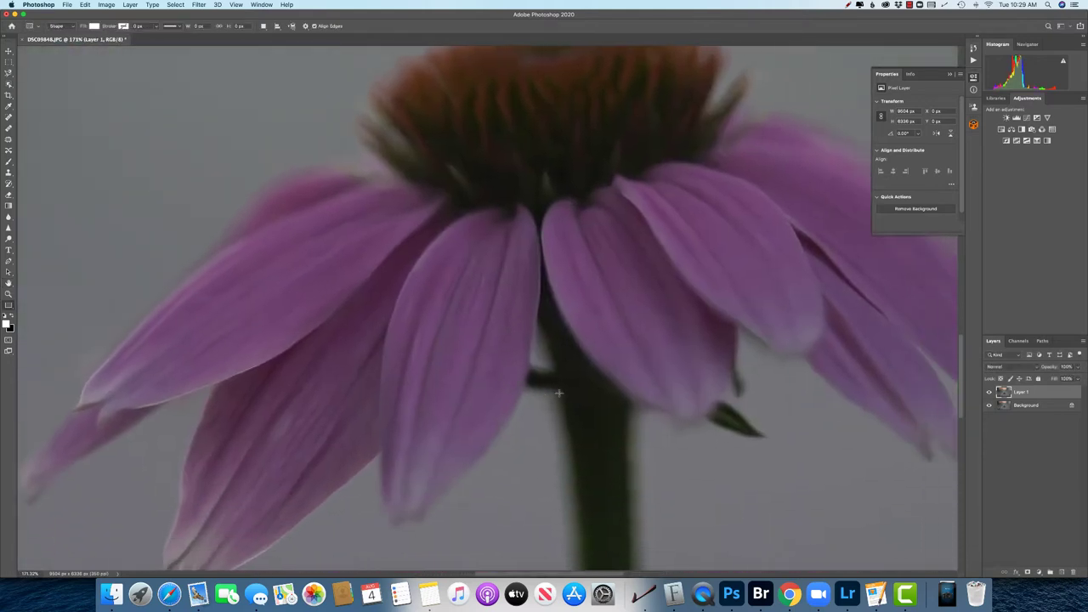
pyautogui.click(988, 391)
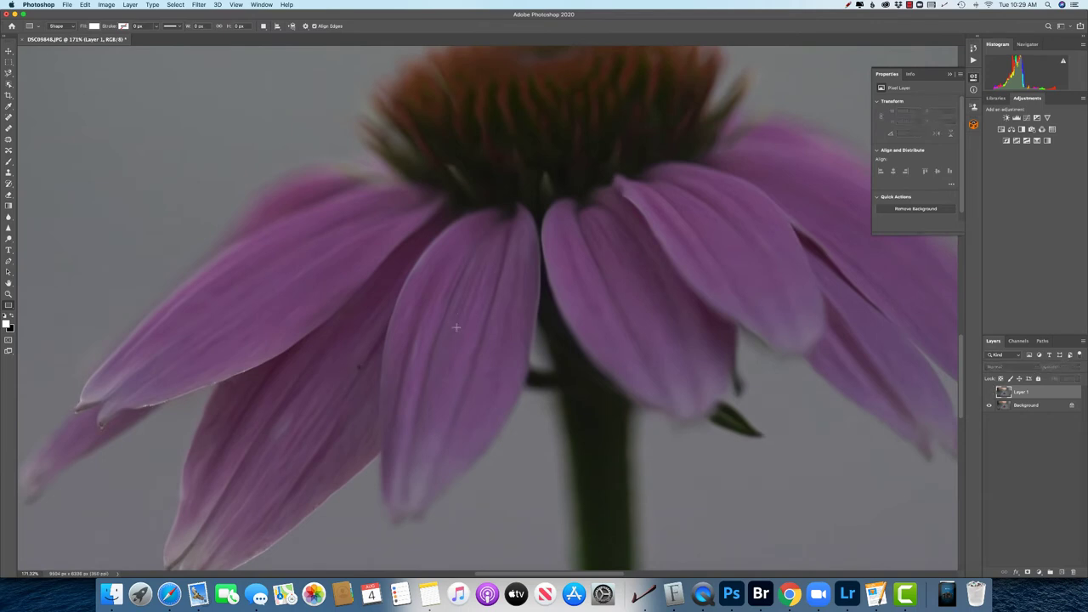
pyautogui.click(989, 391)
# Delete the oil-painted Layer 1 and undo an accidental white rectangle.
pyautogui.moveTo(1072, 396); pyautogui.dragTo(1074, 574)
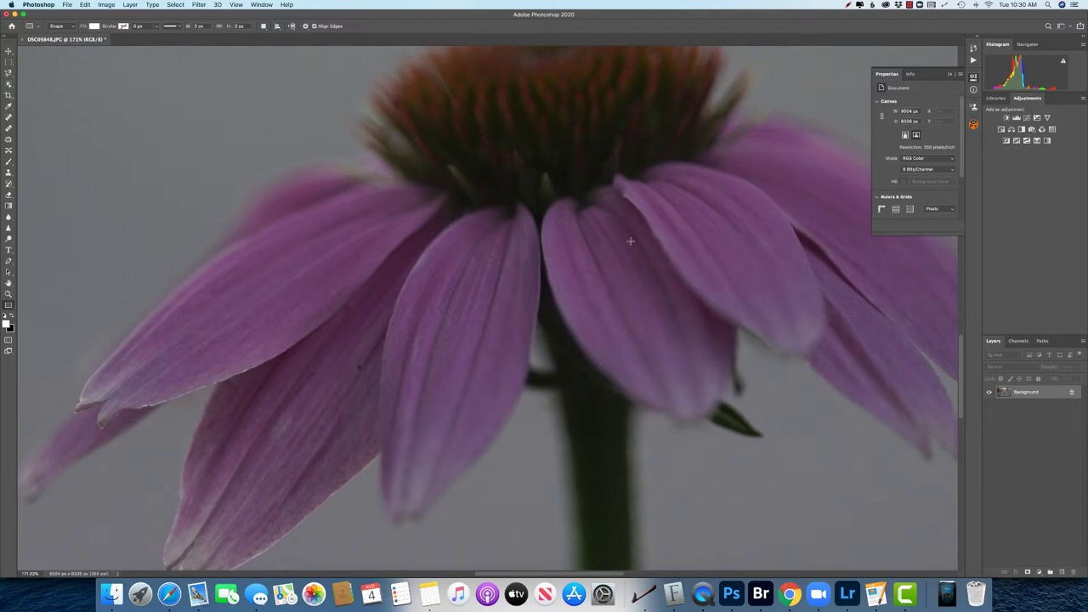
pyautogui.moveTo(577, 286); pyautogui.dragTo(559, 328)
pyautogui.press('super+z')
pyautogui.scroll(-5, 471, 532)
pyautogui.scroll(-2, 323, 505)
pyautogui.scroll(-4, 323, 506)
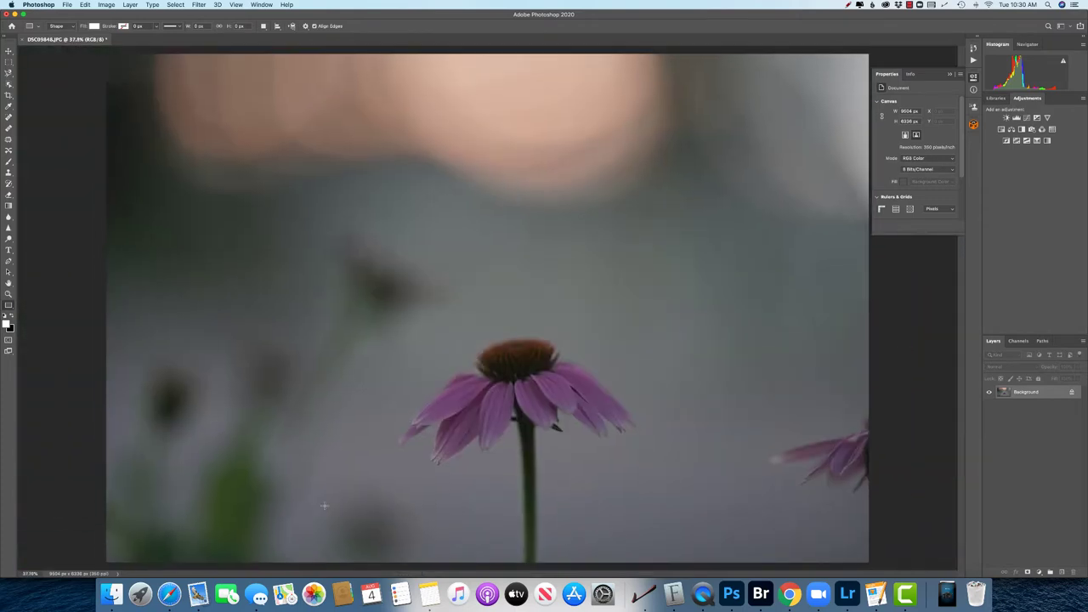
# Duplicate the photo to Layer 1 and set Camera Raw Contrast +48, Vibrance +44, Noise Reduction 13.
pyautogui.press('super+j')
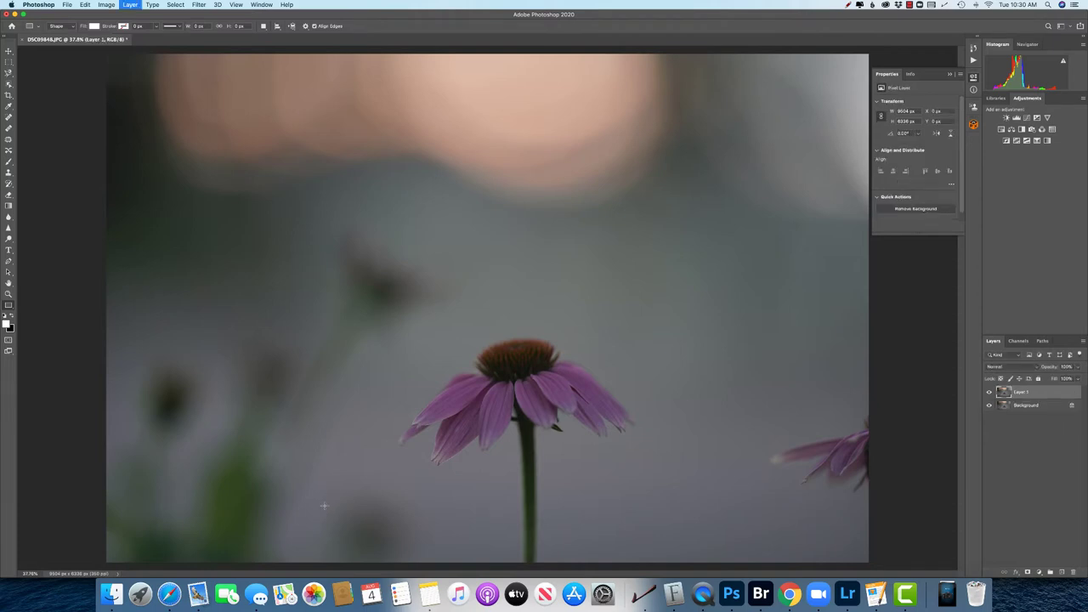
pyautogui.click(199, 5)
pyautogui.click(214, 57)
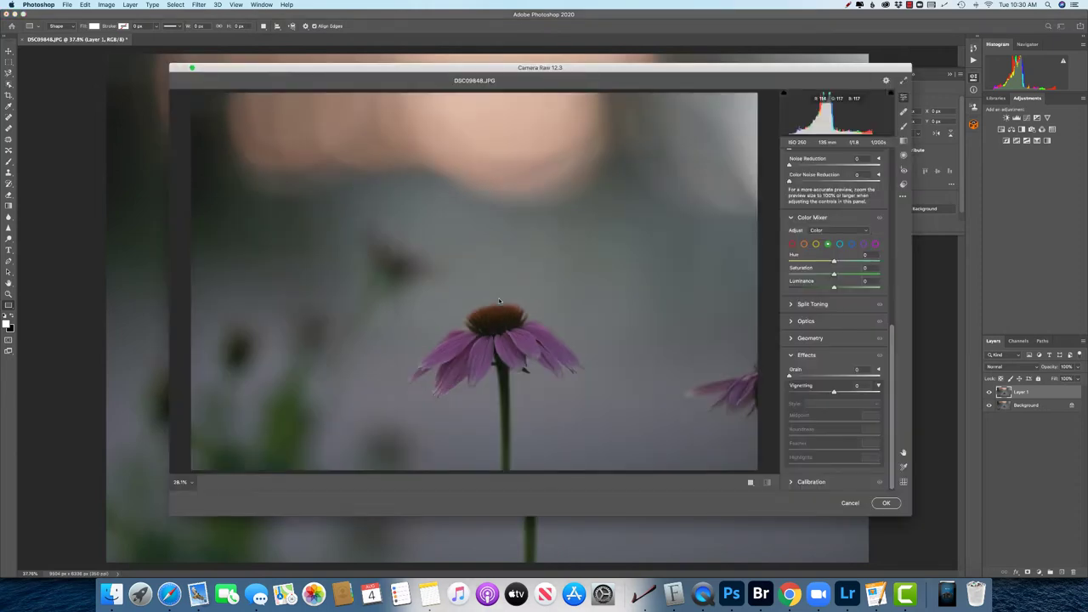
pyautogui.scroll(10, 819, 276)
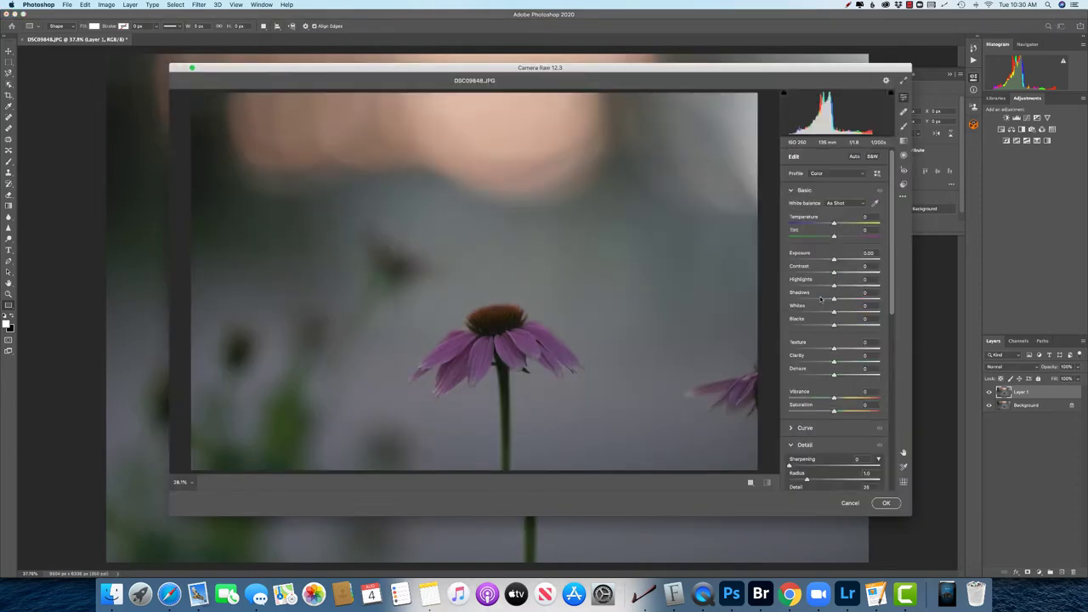
pyautogui.moveTo(837, 272); pyautogui.dragTo(856, 272)
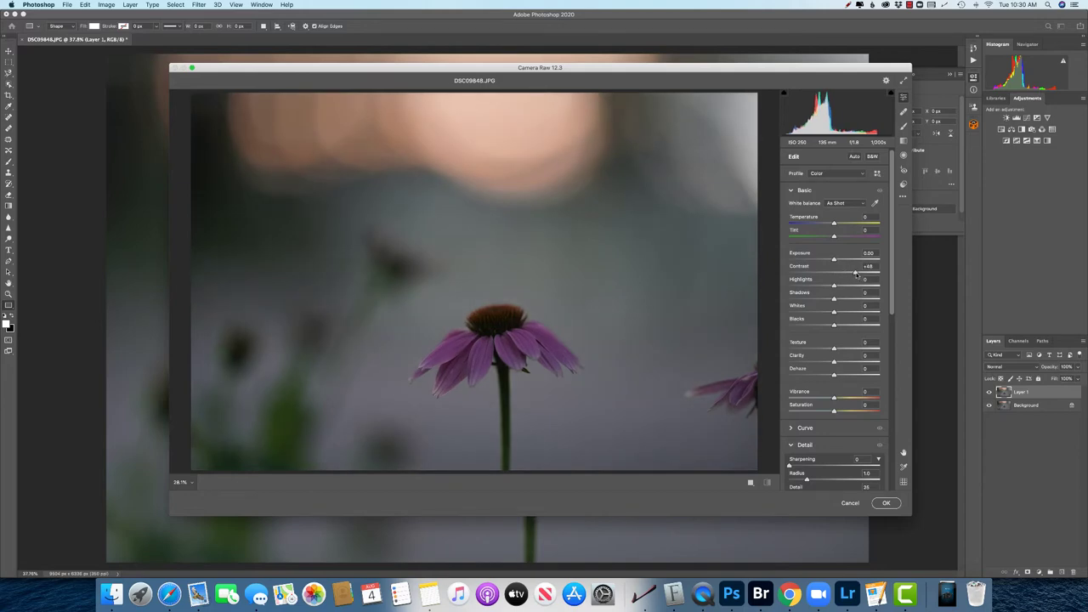
pyautogui.moveTo(834, 399); pyautogui.dragTo(852, 399)
pyautogui.scroll(-10, 837, 340)
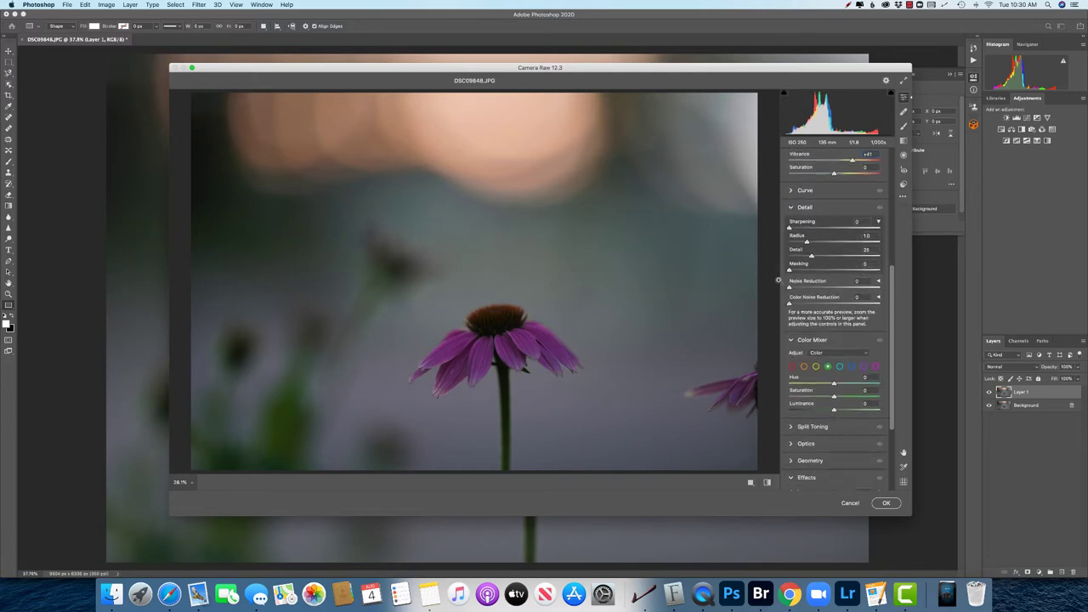
pyautogui.moveTo(789, 287); pyautogui.dragTo(800, 289)
# Add a radial filter around the flower head with Exposure +0.55 and apply the Camera Raw edits.
pyautogui.click(903, 157)
pyautogui.moveTo(489, 331); pyautogui.dragTo(582, 391)
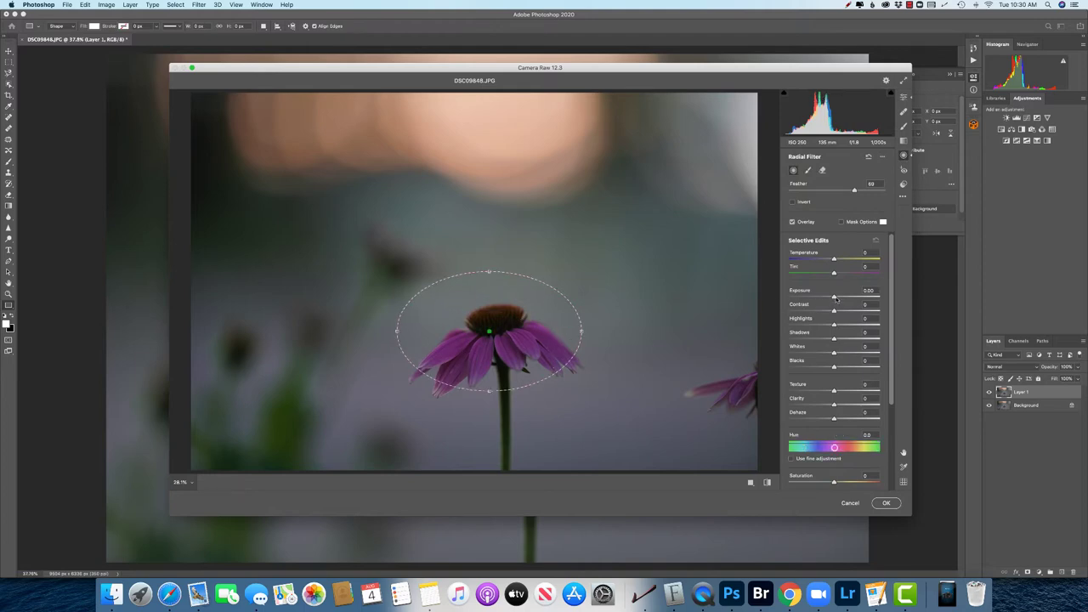
pyautogui.moveTo(835, 298); pyautogui.dragTo(840, 298)
pyautogui.moveTo(489, 331); pyautogui.dragTo(499, 347)
pyautogui.moveTo(590, 343); pyautogui.dragTo(585, 343)
pyautogui.moveTo(498, 283); pyautogui.dragTo(498, 296)
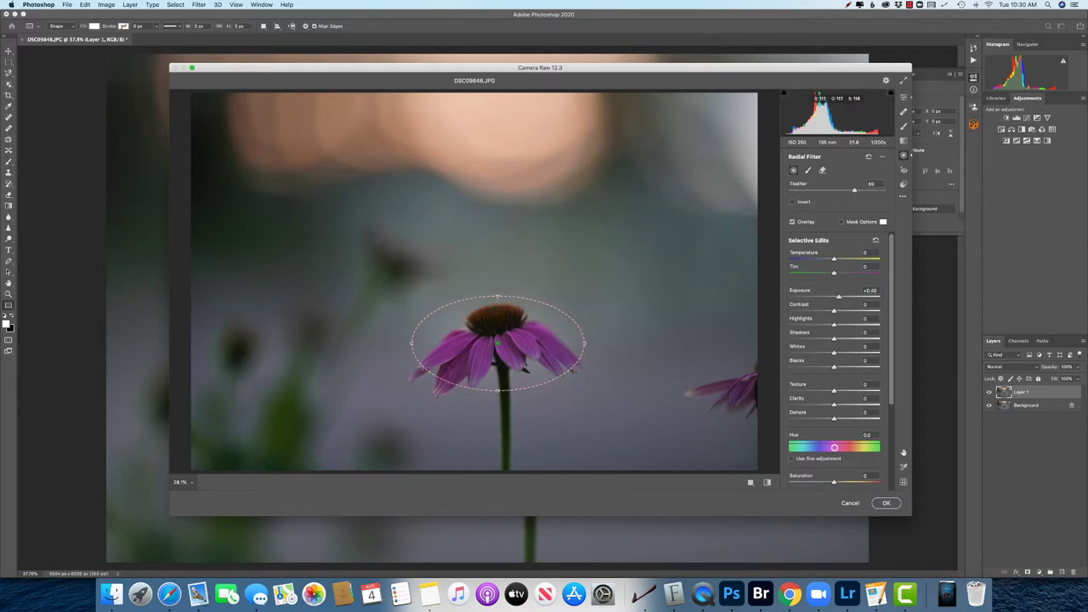
pyautogui.click(839, 296)
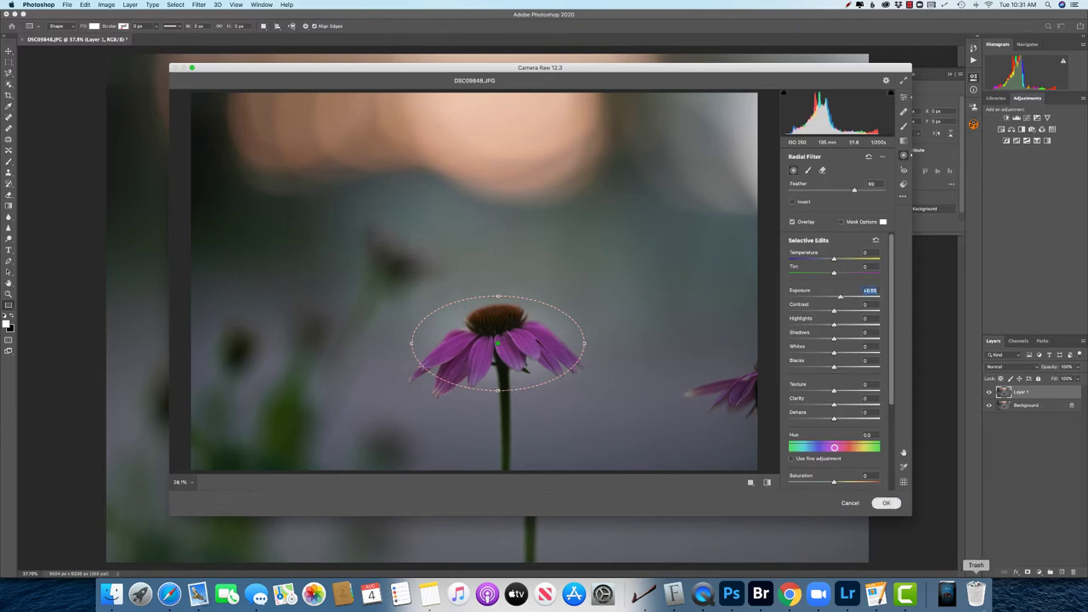
pyautogui.press('Return')
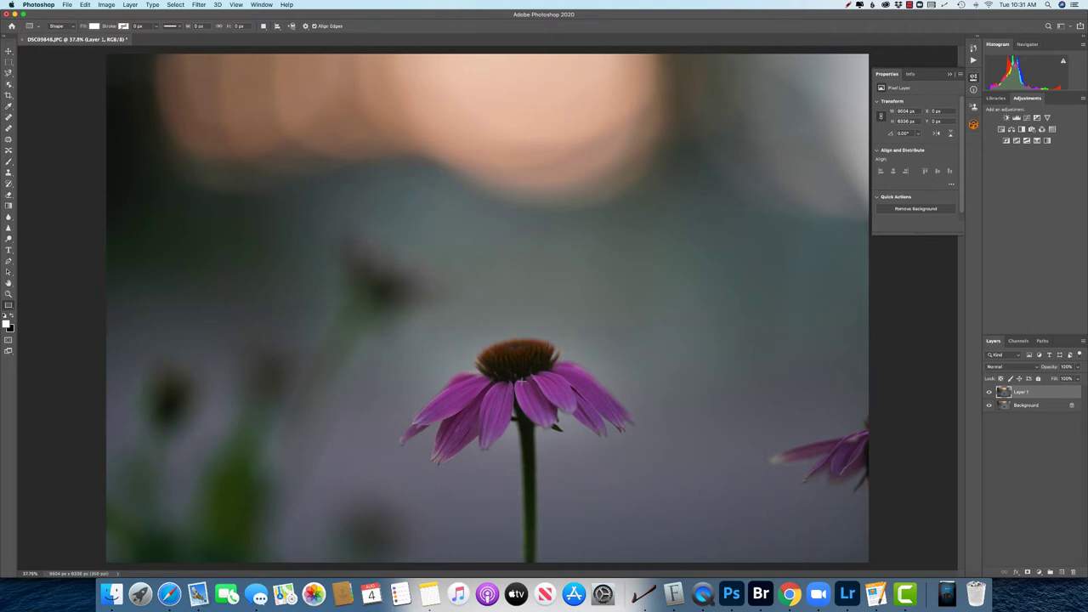
# Zoom out until the full coneflower image fits the window, around 34%.
pyautogui.scroll(6, 521, 383)
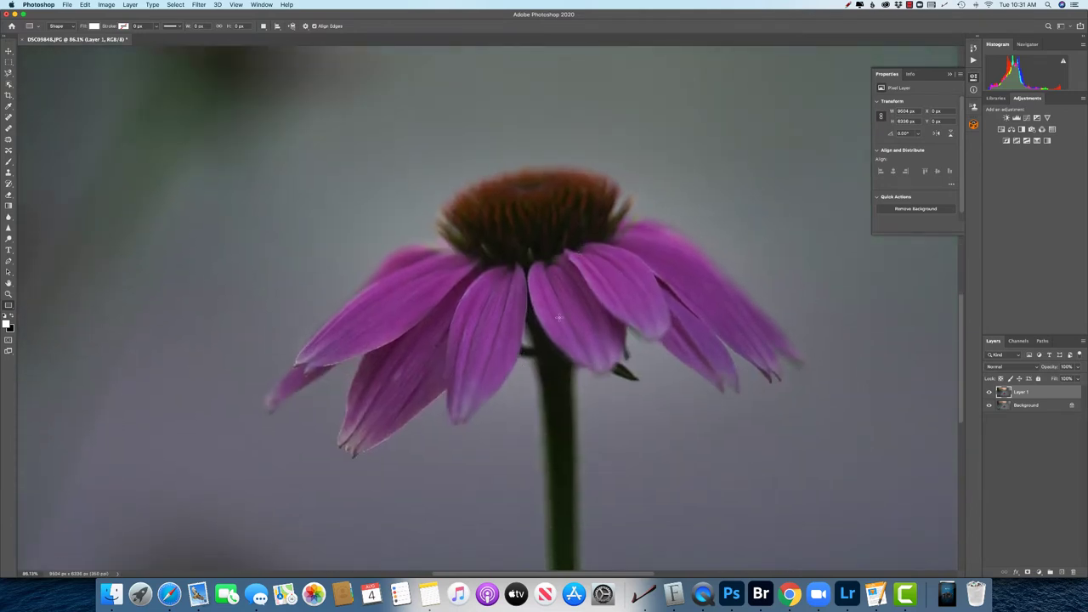
pyautogui.scroll(-6, 558, 317)
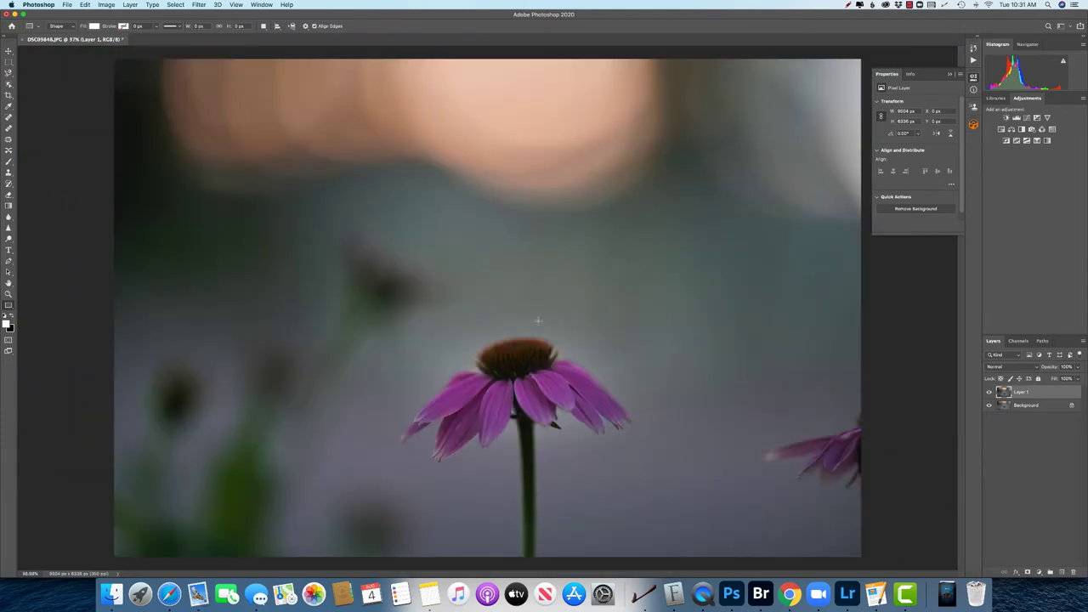
pyautogui.scroll(-1, 537, 320)
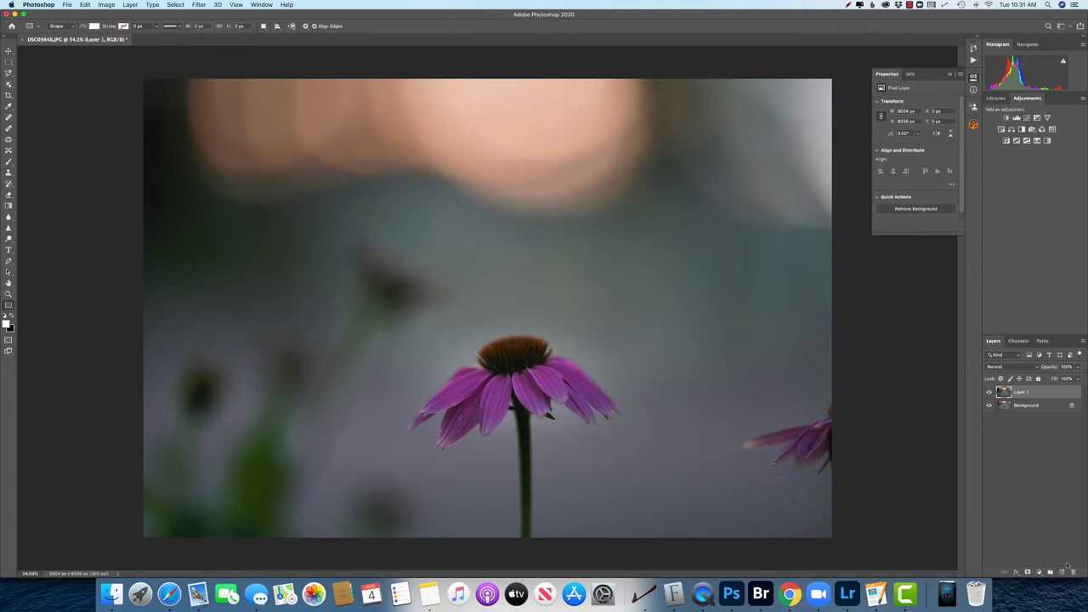
# Add an empty Layer 2, hide the Background, and try different Layer 1 opacities.
pyautogui.click(1061, 572)
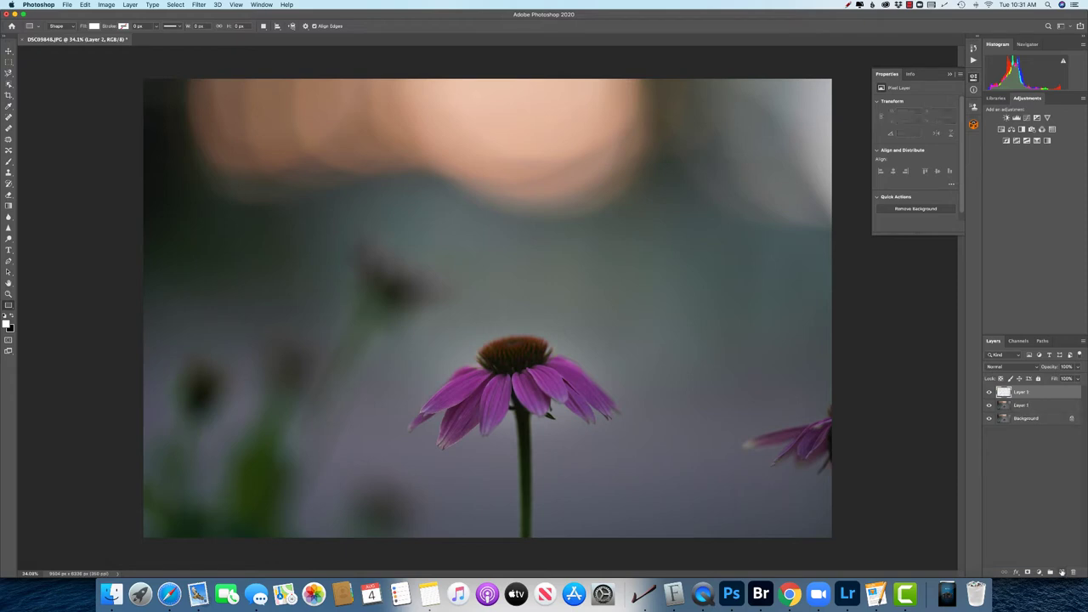
pyautogui.click(987, 419)
pyautogui.click(1050, 407)
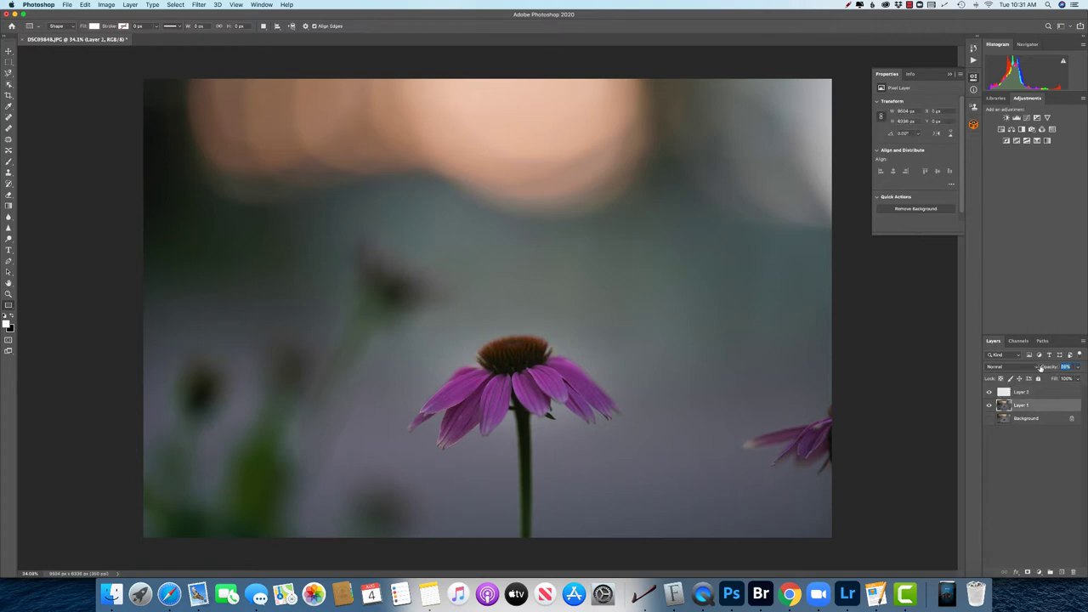
pyautogui.moveTo(1046, 368); pyautogui.dragTo(1044, 367)
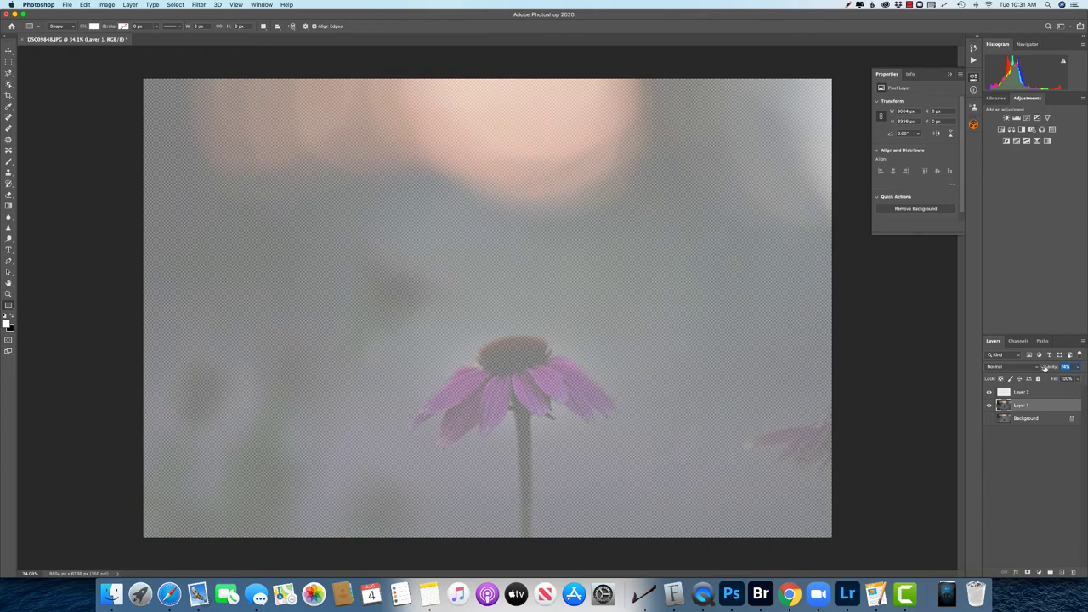
pyautogui.moveTo(1044, 368); pyautogui.dragTo(1046, 367)
pyautogui.moveTo(1047, 367); pyautogui.dragTo(1072, 366)
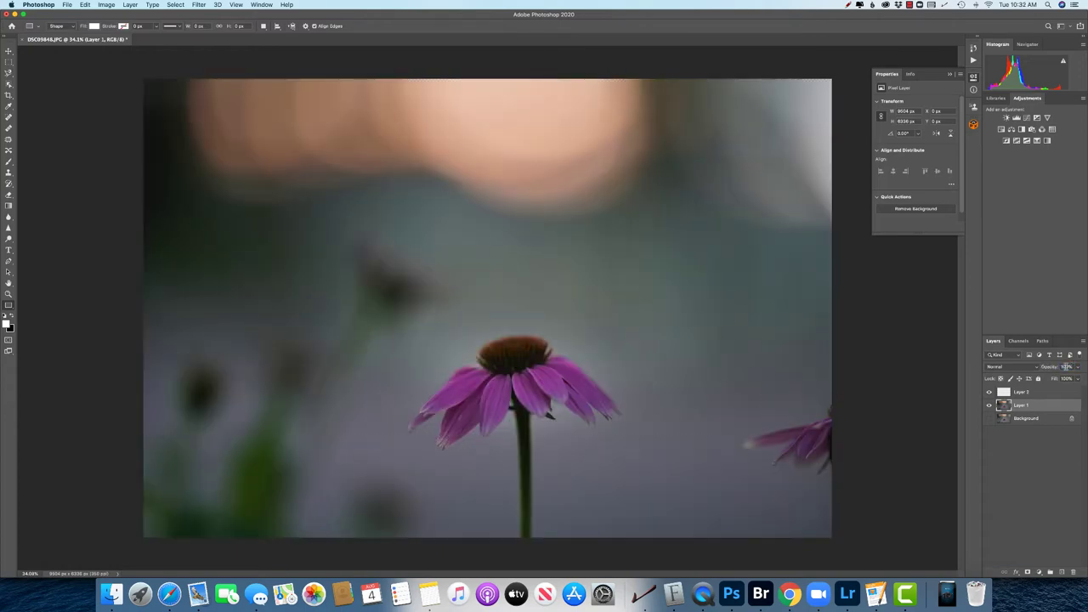
# Reselect Layer 1 and fade its opacity to about 74%.
pyautogui.click(1010, 392)
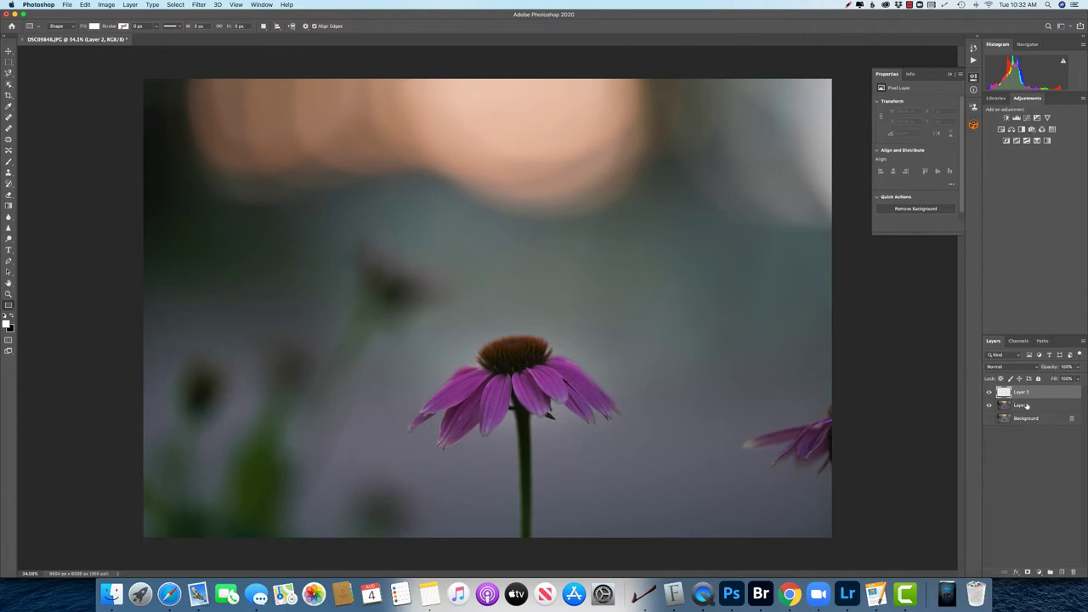
pyautogui.click(1038, 405)
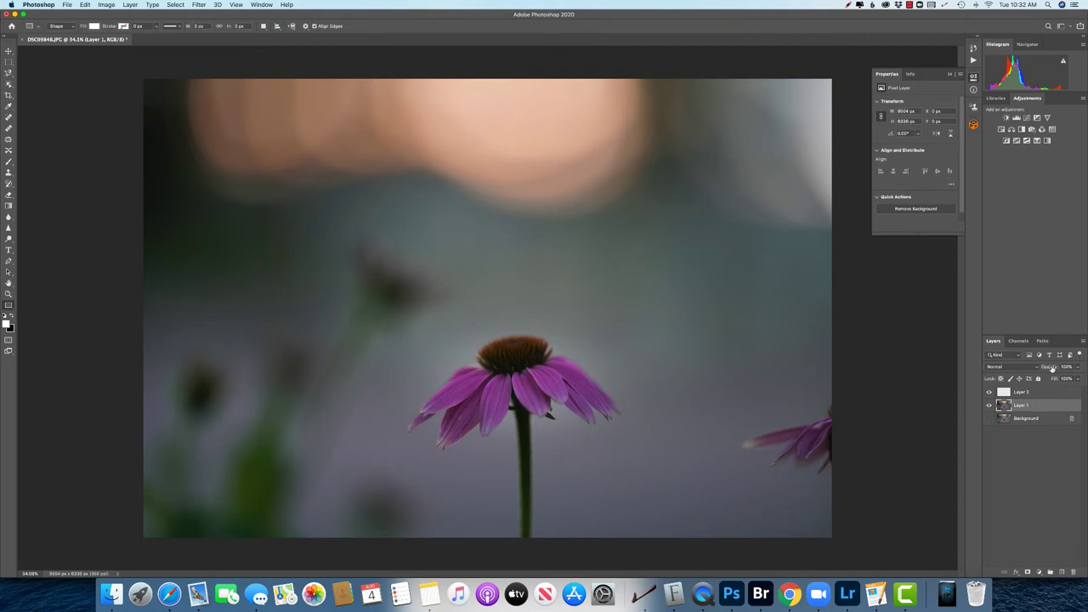
pyautogui.moveTo(1054, 367); pyautogui.dragTo(1041, 369)
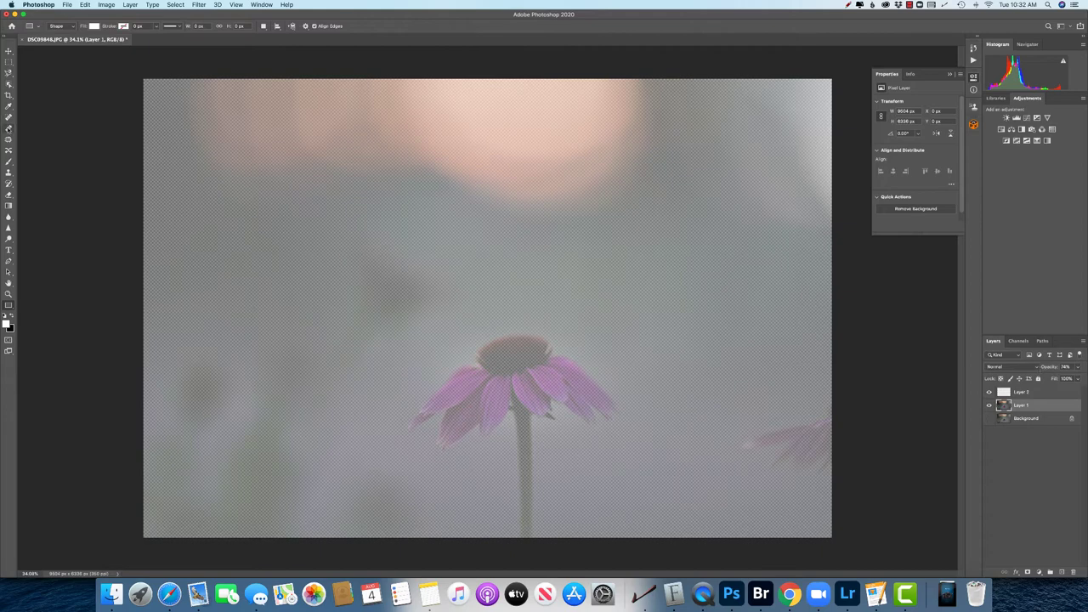
pyautogui.click(9, 163)
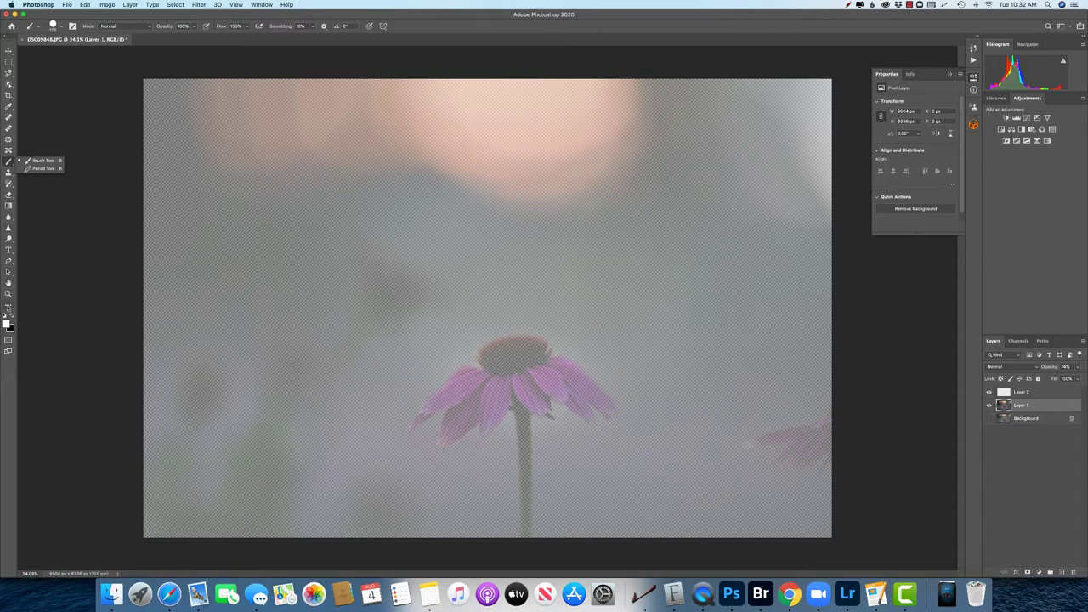
# Pick the Mixer Brush Tool from the toolbar's hidden extra tools list.
pyautogui.click(9, 305)
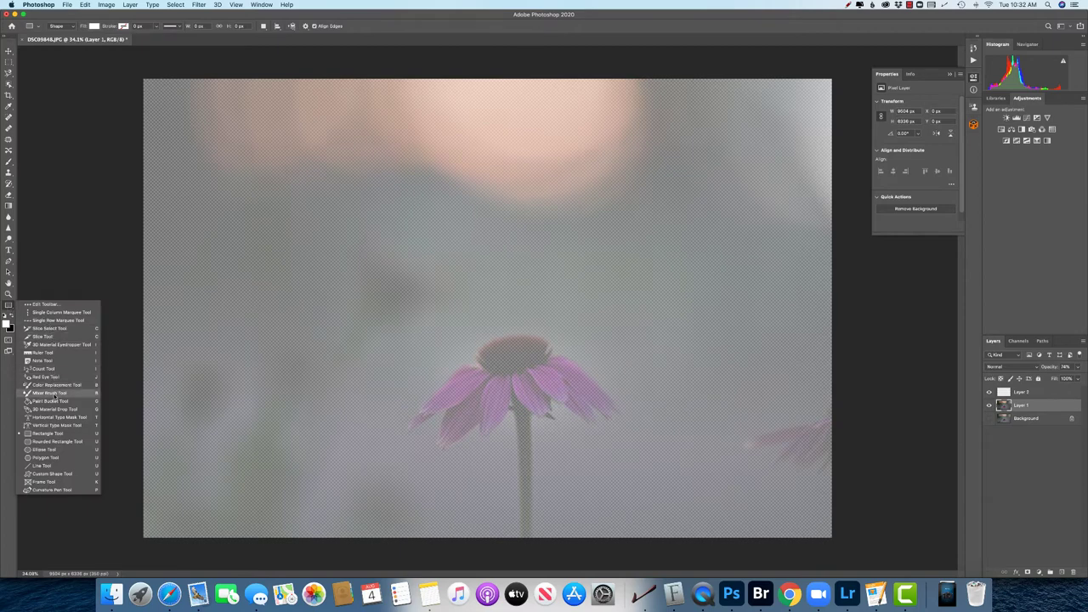
pyautogui.click(52, 393)
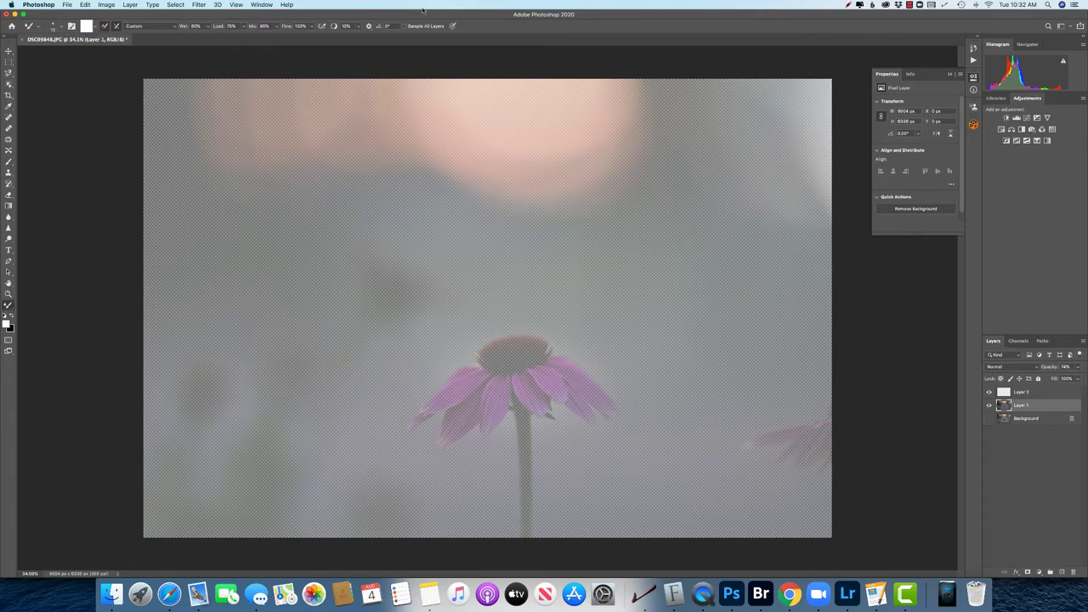
# Set the Mixer Brush's 15 px tip to about 50% hardness in the brush preset picker.
pyautogui.click(61, 29)
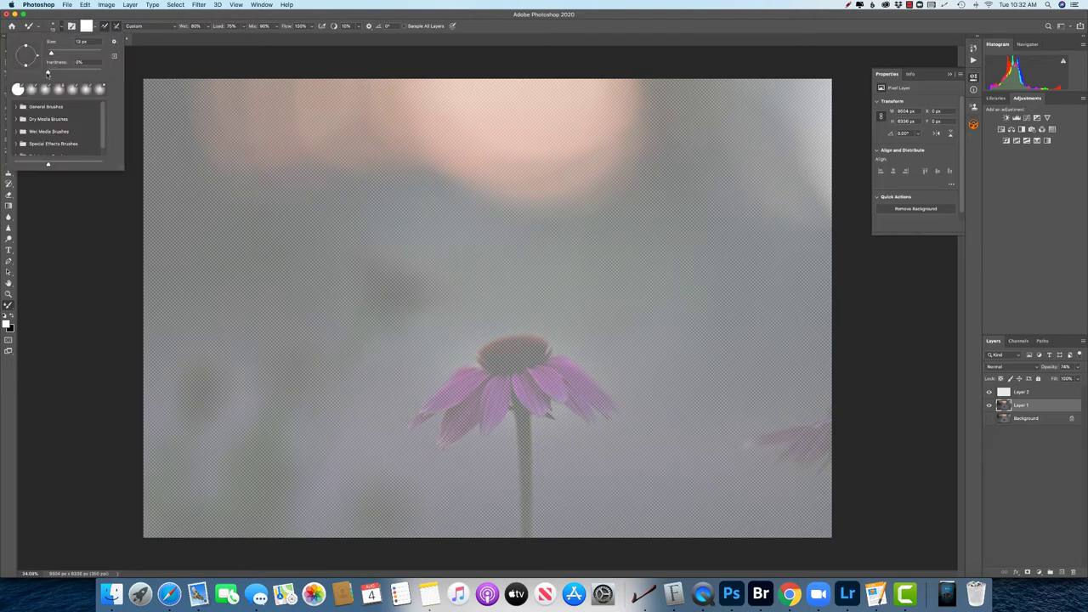
pyautogui.moveTo(49, 72); pyautogui.dragTo(107, 76)
pyautogui.moveTo(101, 74); pyautogui.dragTo(82, 87)
# Close the brush picker, load the Mixer Brush with paint, and show the mixing presets.
pyautogui.click(105, 29)
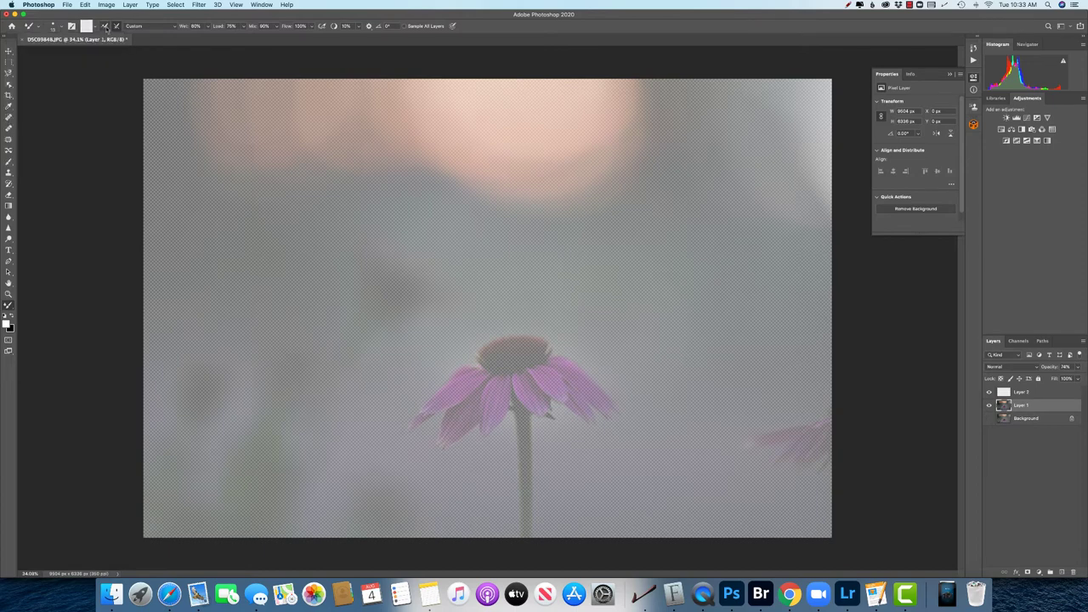
pyautogui.click(106, 27)
pyautogui.click(175, 27)
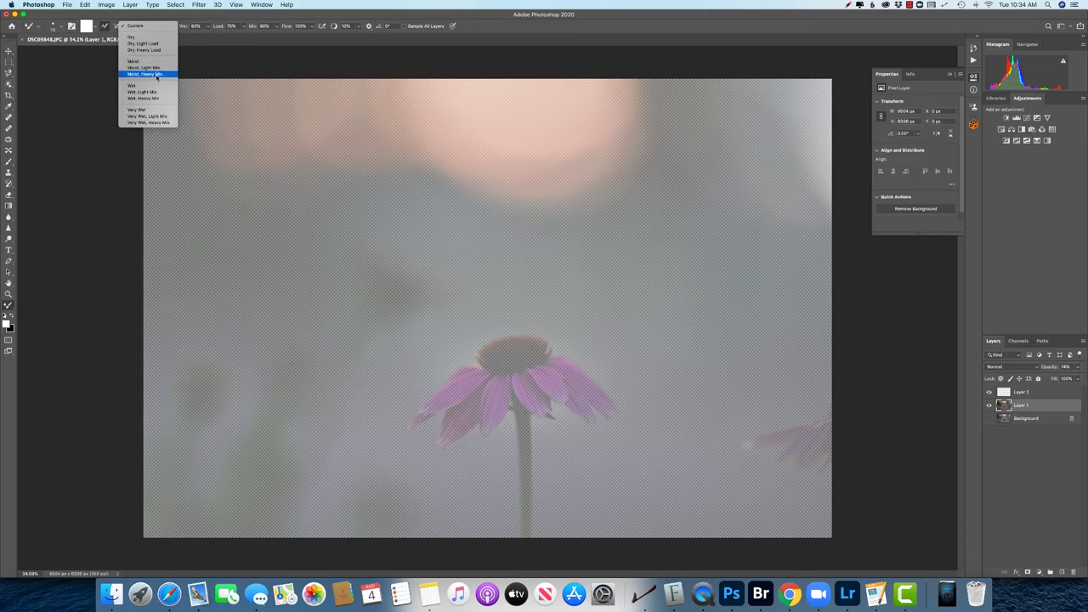
# Choose the Moist mixing preset and enlarge the brush tip.
pyautogui.click(153, 61)
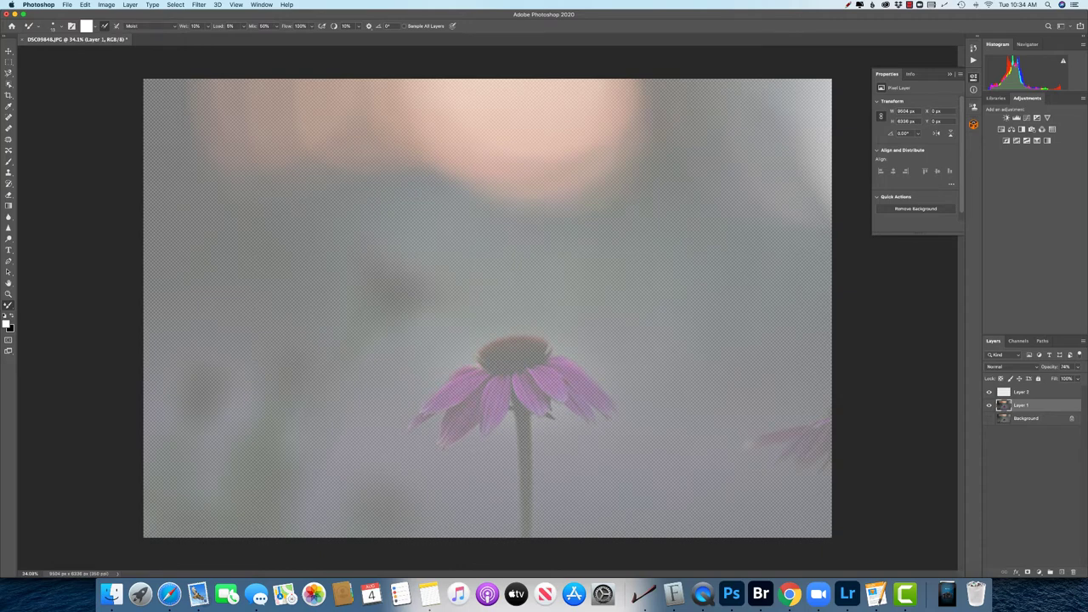
pyautogui.click(61, 27)
pyautogui.click(60, 27)
pyautogui.press(']')
pyautogui.press(']')
pyautogui.scroll(2, 497, 320)
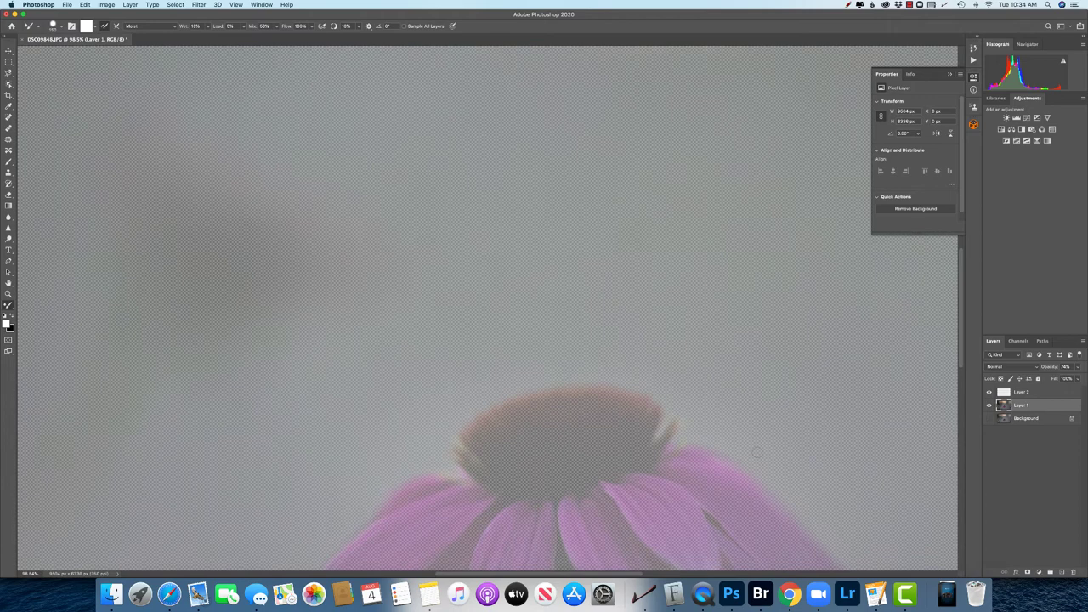
pyautogui.scroll(-10, 756, 453)
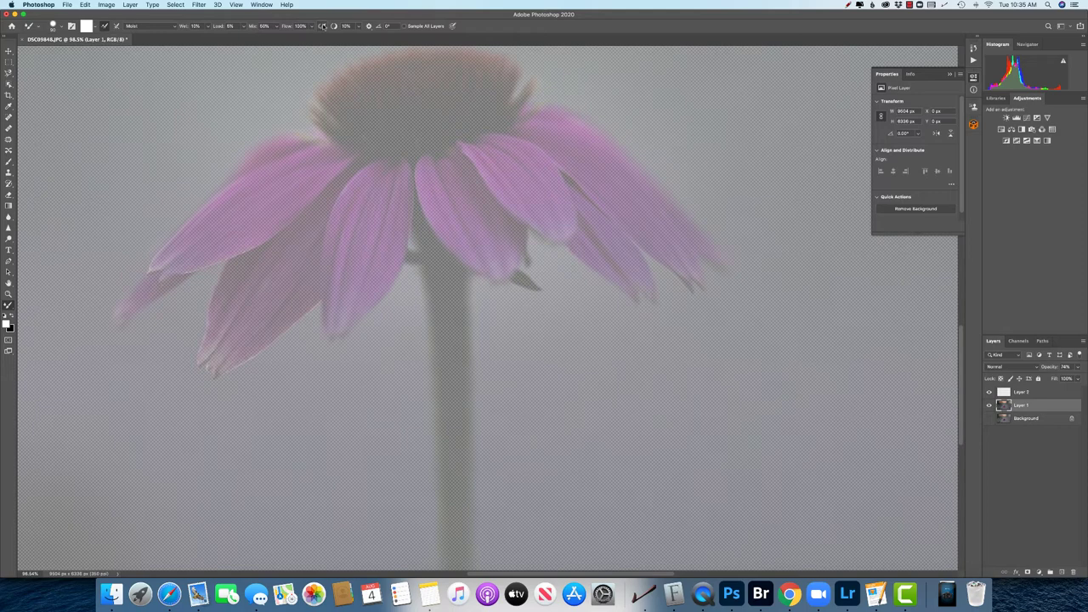
# Try Moist, Heavy Mix, return to plain Moist (Wet 10%, Load 5%, Mix 50%), and enable airbrush build-up.
pyautogui.click(176, 27)
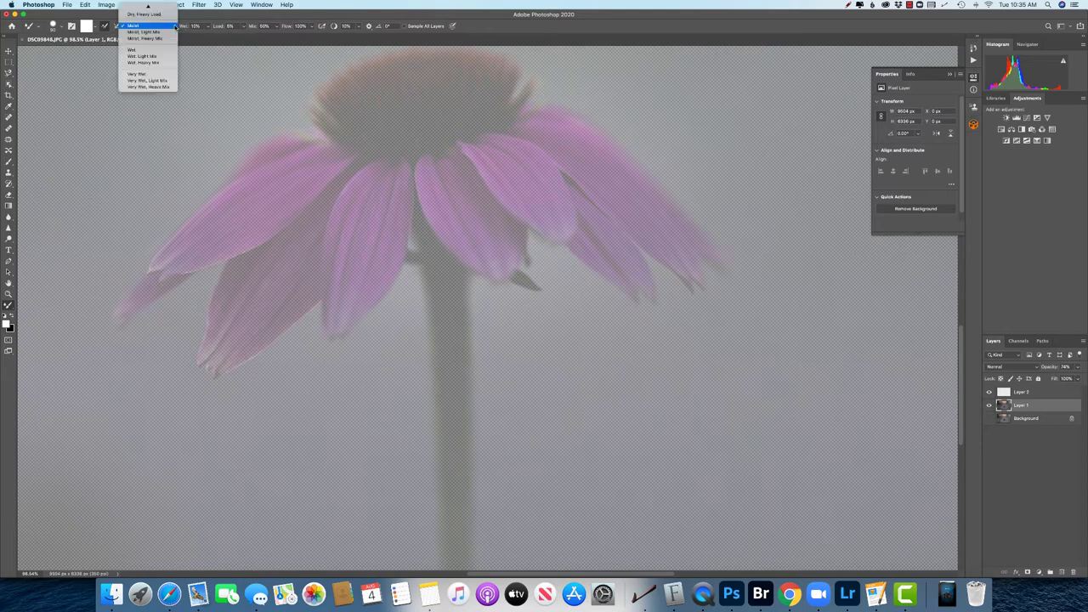
pyautogui.click(170, 38)
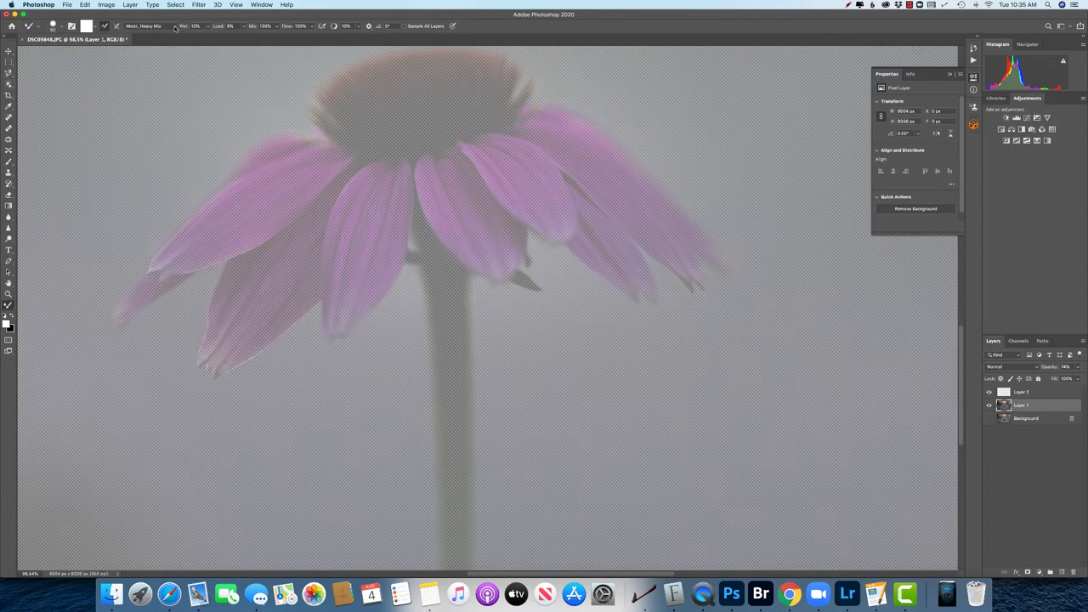
pyautogui.click(175, 26)
pyautogui.scroll(2, 168, 28)
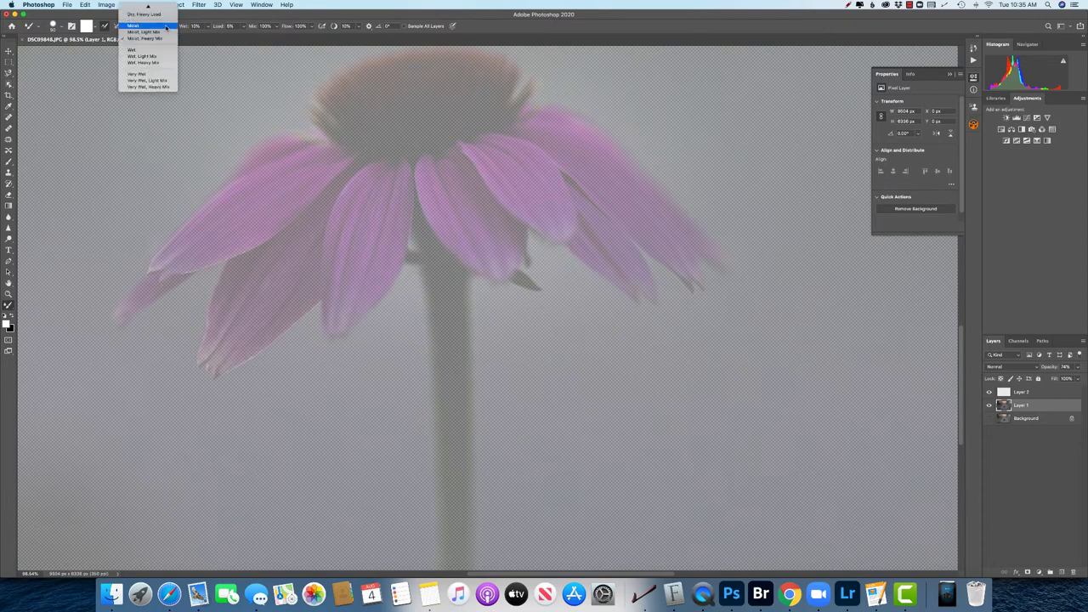
pyautogui.click(169, 27)
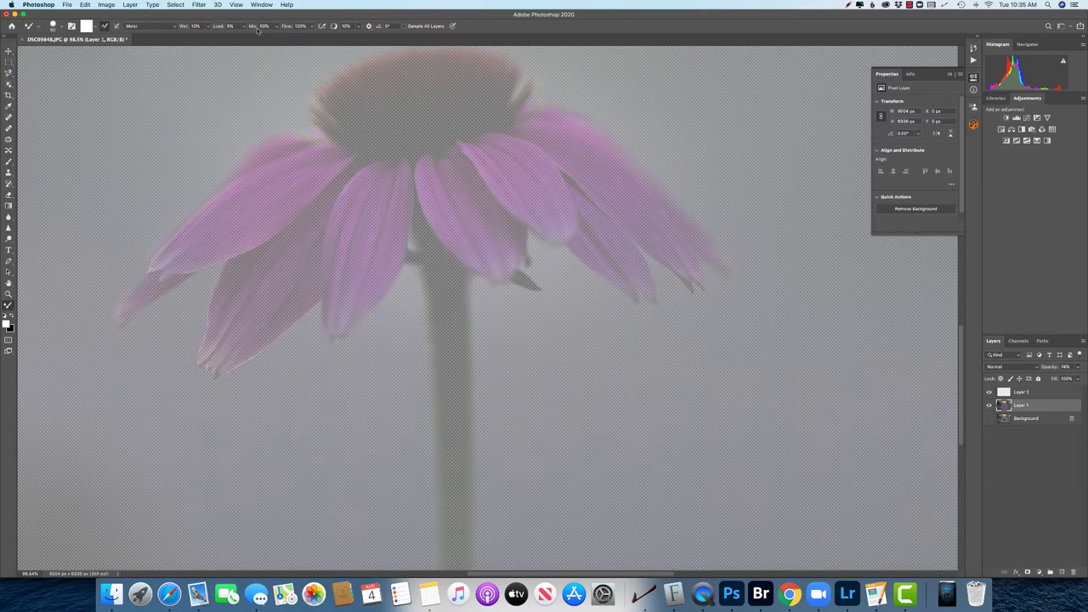
pyautogui.click(175, 27)
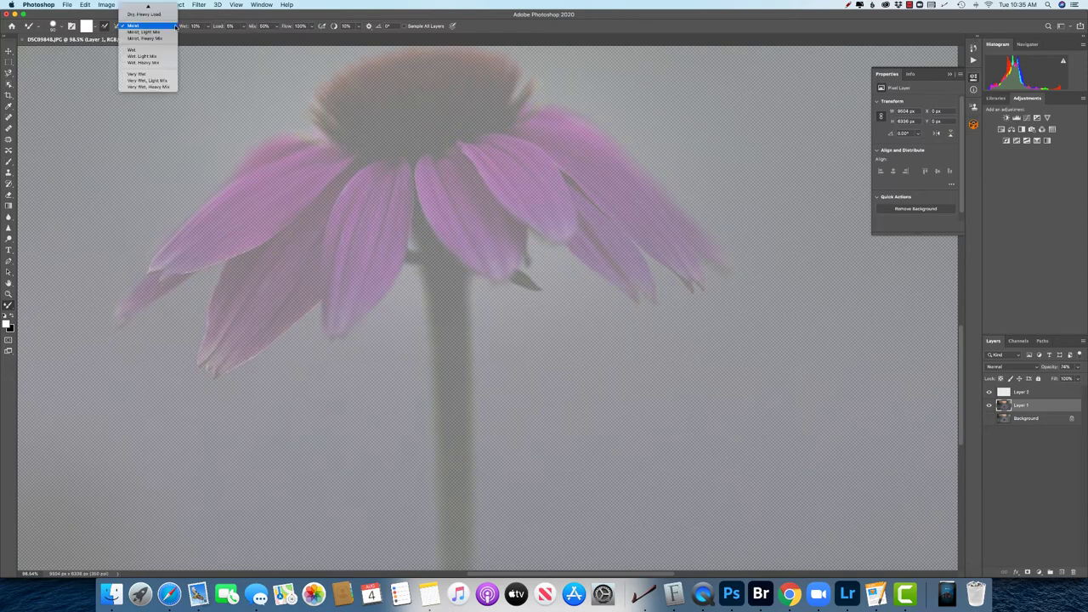
pyautogui.click(280, 12)
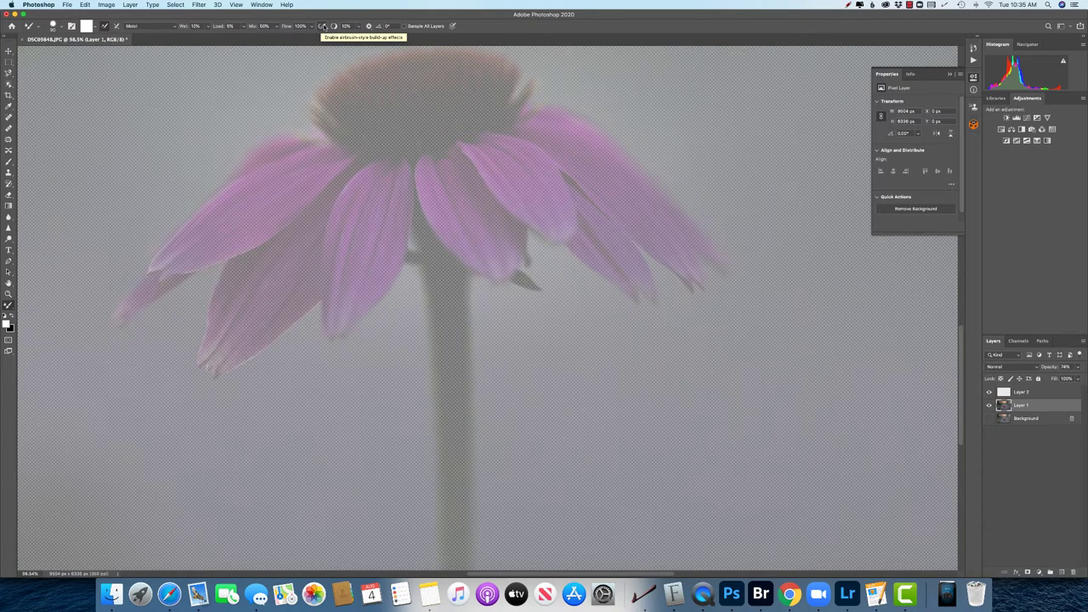
pyautogui.click(323, 26)
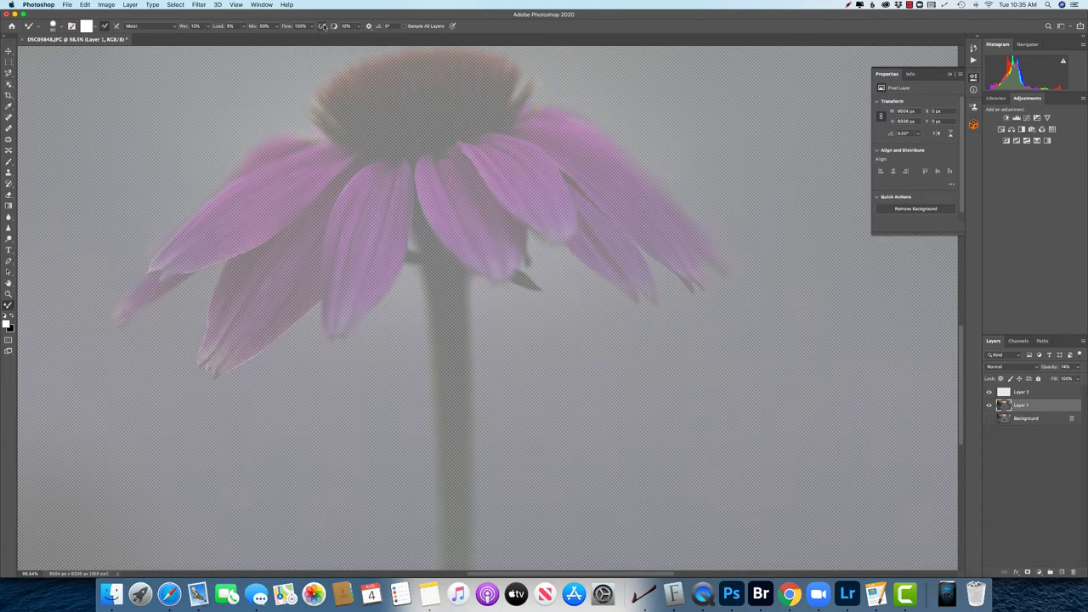
# Turn on Sample All Layers for the Mixer Brush and select the empty Layer 2.
pyautogui.click(405, 27)
pyautogui.click(1049, 395)
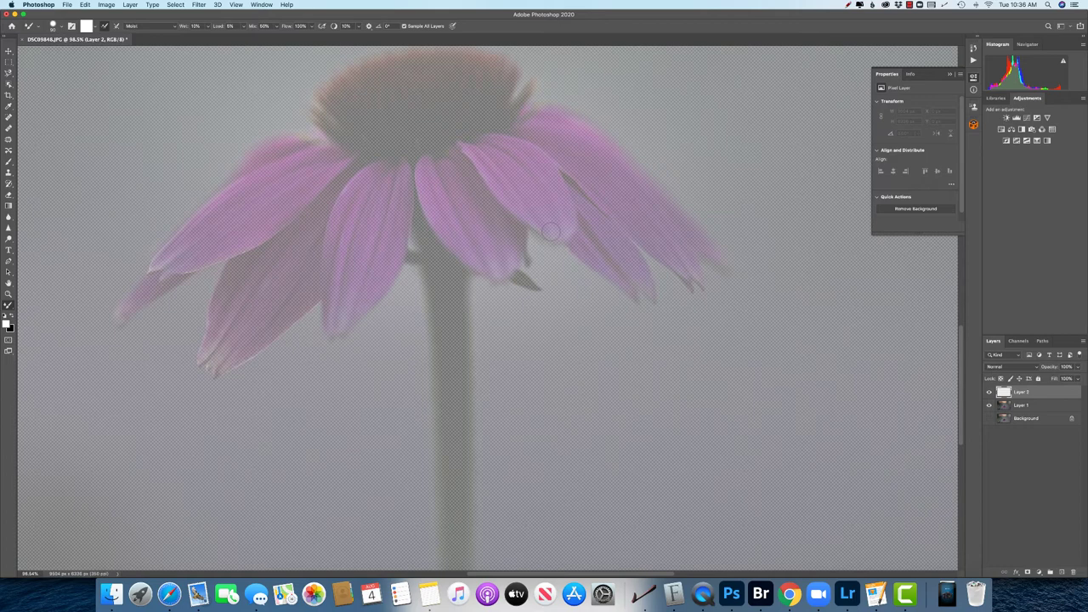
# Discard a test dab, then paint magenta along the middle petal and grey into the background.
pyautogui.click(551, 230)
pyautogui.press('super+z')
pyautogui.scroll(3, 447, 253)
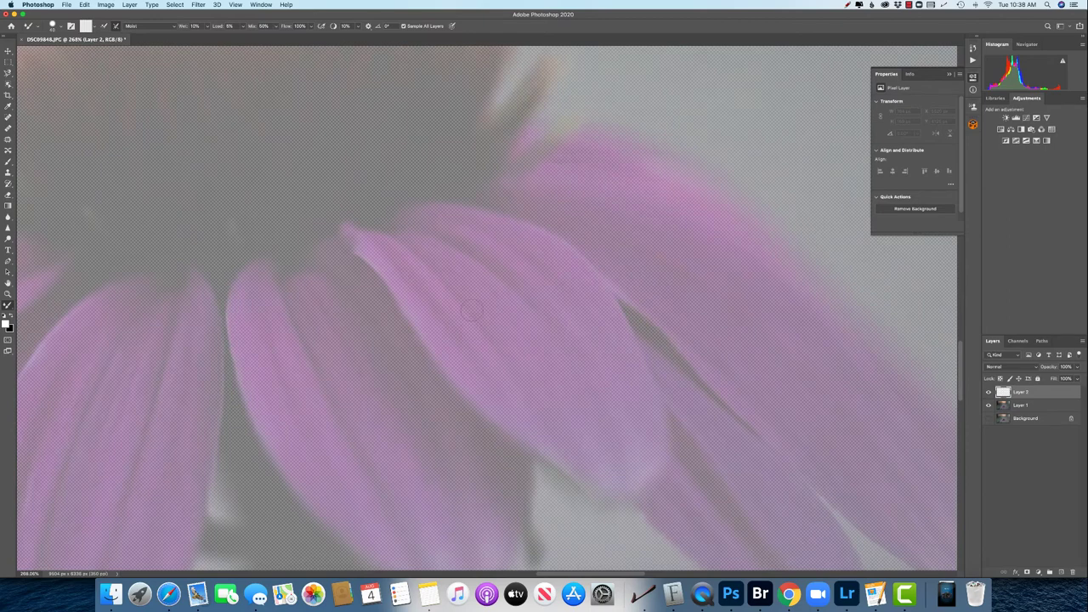
pyautogui.moveTo(466, 296)
pyautogui.mouseDown()
pyautogui.moveTo(516, 345)
pyautogui.moveTo(506, 302)
pyautogui.moveTo(528, 341)
pyautogui.moveTo(510, 281)
pyautogui.moveTo(544, 336)
pyautogui.moveTo(507, 258)
pyautogui.moveTo(586, 346)
pyautogui.moveTo(567, 293)
pyautogui.moveTo(536, 255)
pyautogui.moveTo(599, 340)
pyautogui.moveTo(544, 247)
pyautogui.moveTo(603, 336)
pyautogui.mouseUp()
pyautogui.moveTo(718, 103)
pyautogui.mouseDown()
pyautogui.moveTo(769, 102)
pyautogui.moveTo(706, 119)
pyautogui.moveTo(790, 127)
pyautogui.moveTo(746, 158)
pyautogui.moveTo(749, 179)
pyautogui.moveTo(812, 226)
pyautogui.moveTo(680, 160)
pyautogui.moveTo(866, 283)
pyautogui.mouseUp()
# Paint magenta strokes down the right petal and fill out the middle petal diagonally.
pyautogui.moveTo(688, 193)
pyautogui.mouseDown()
pyautogui.moveTo(800, 302)
pyautogui.moveTo(654, 205)
pyautogui.mouseUp()
pyautogui.moveTo(697, 255)
pyautogui.mouseDown()
pyautogui.moveTo(773, 306)
pyautogui.moveTo(730, 314)
pyautogui.mouseUp()
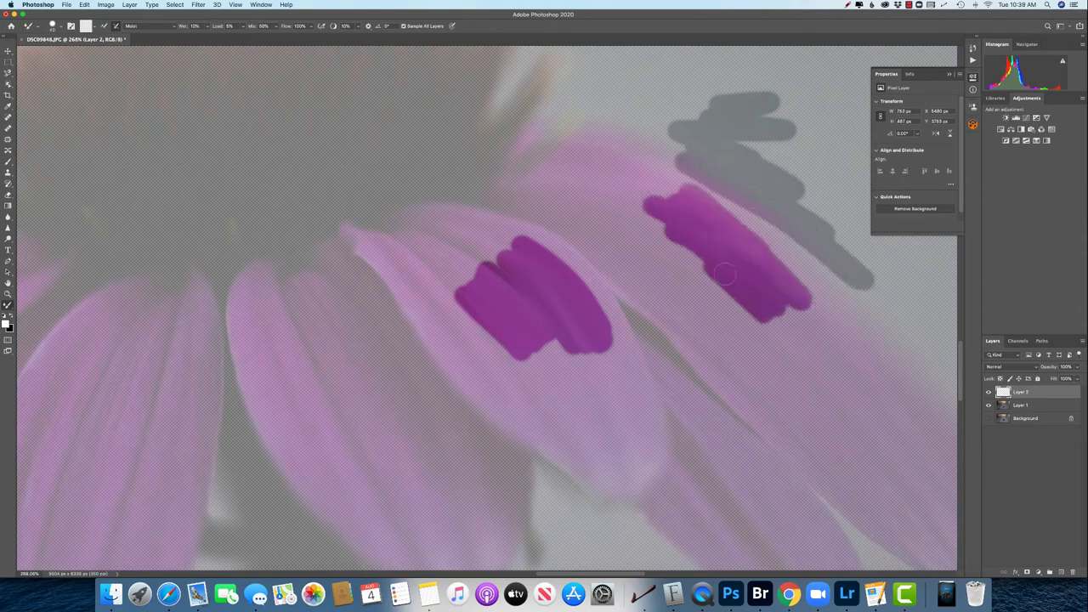
pyautogui.scroll(1, 726, 259)
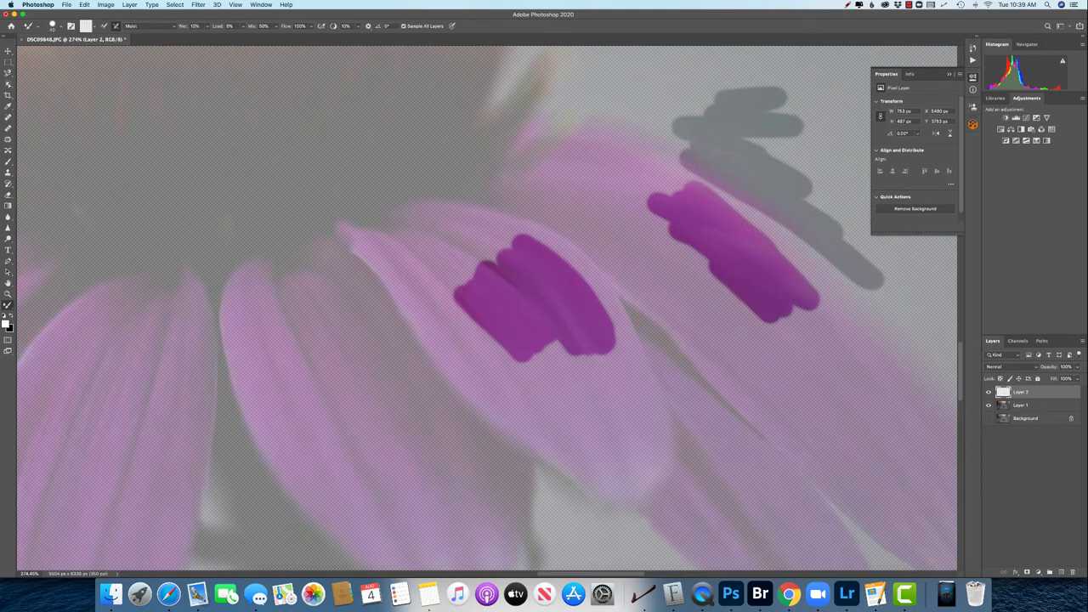
pyautogui.moveTo(807, 308)
pyautogui.mouseDown()
pyautogui.moveTo(888, 386)
pyautogui.moveTo(743, 316)
pyautogui.moveTo(748, 399)
pyautogui.moveTo(722, 374)
pyautogui.moveTo(842, 489)
pyautogui.moveTo(803, 438)
pyautogui.mouseUp()
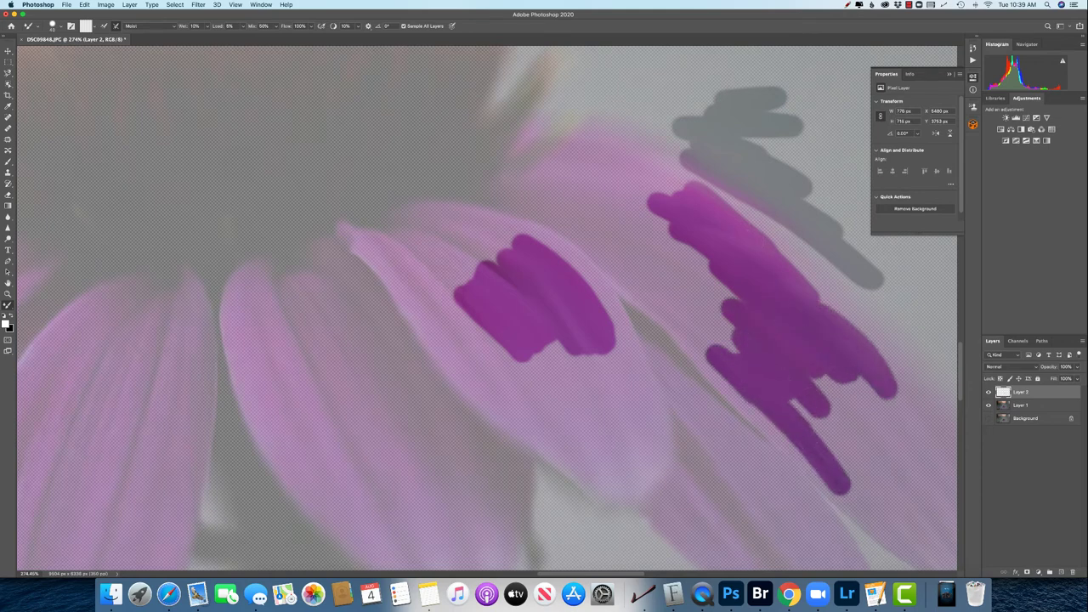
pyautogui.moveTo(417, 282)
pyautogui.mouseDown()
pyautogui.moveTo(435, 330)
pyautogui.moveTo(425, 289)
pyautogui.moveTo(472, 361)
pyautogui.moveTo(465, 316)
pyautogui.moveTo(450, 302)
pyautogui.moveTo(525, 380)
pyautogui.moveTo(523, 421)
pyautogui.moveTo(510, 432)
pyautogui.moveTo(576, 466)
pyautogui.mouseUp()
pyautogui.moveTo(526, 429)
pyautogui.mouseDown()
pyautogui.moveTo(549, 444)
pyautogui.moveTo(526, 396)
pyautogui.moveTo(550, 420)
pyautogui.moveTo(552, 344)
pyautogui.moveTo(601, 362)
pyautogui.moveTo(609, 344)
pyautogui.moveTo(629, 400)
pyautogui.moveTo(600, 401)
pyautogui.moveTo(605, 379)
pyautogui.moveTo(618, 393)
pyautogui.moveTo(605, 411)
pyautogui.moveTo(590, 388)
pyautogui.moveTo(571, 414)
pyautogui.moveTo(589, 438)
pyautogui.mouseUp()
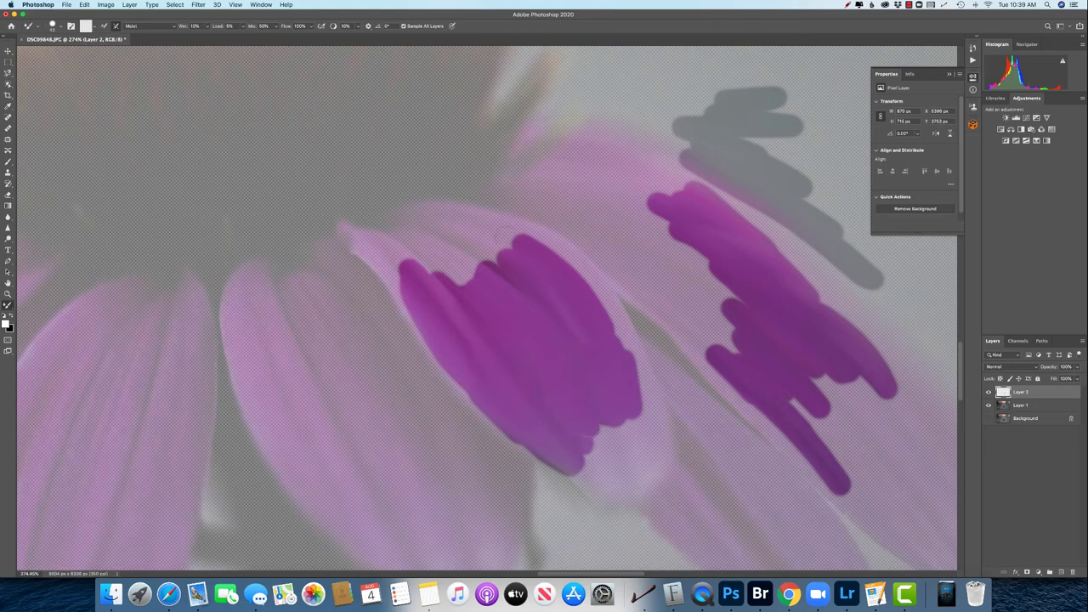
pyautogui.scroll(-3, 578, 434)
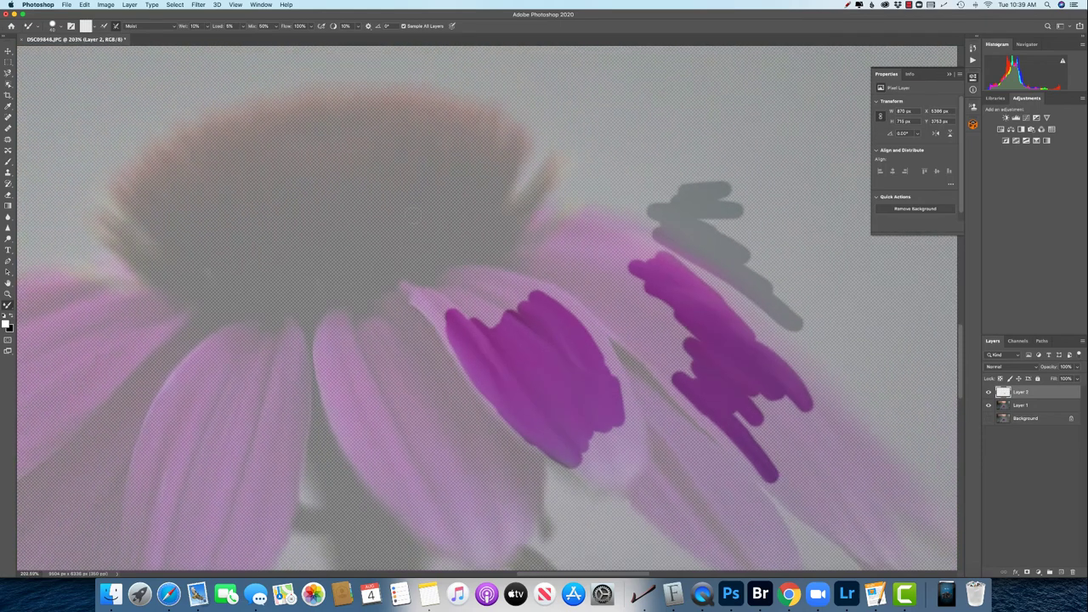
# Lay down five vertical dark brown strokes across the top of the cone.
pyautogui.moveTo(411, 231)
pyautogui.mouseDown()
pyautogui.moveTo(405, 146)
pyautogui.moveTo(422, 132)
pyautogui.moveTo(427, 166)
pyautogui.mouseUp()
pyautogui.moveTo(436, 220); pyautogui.dragTo(442, 112)
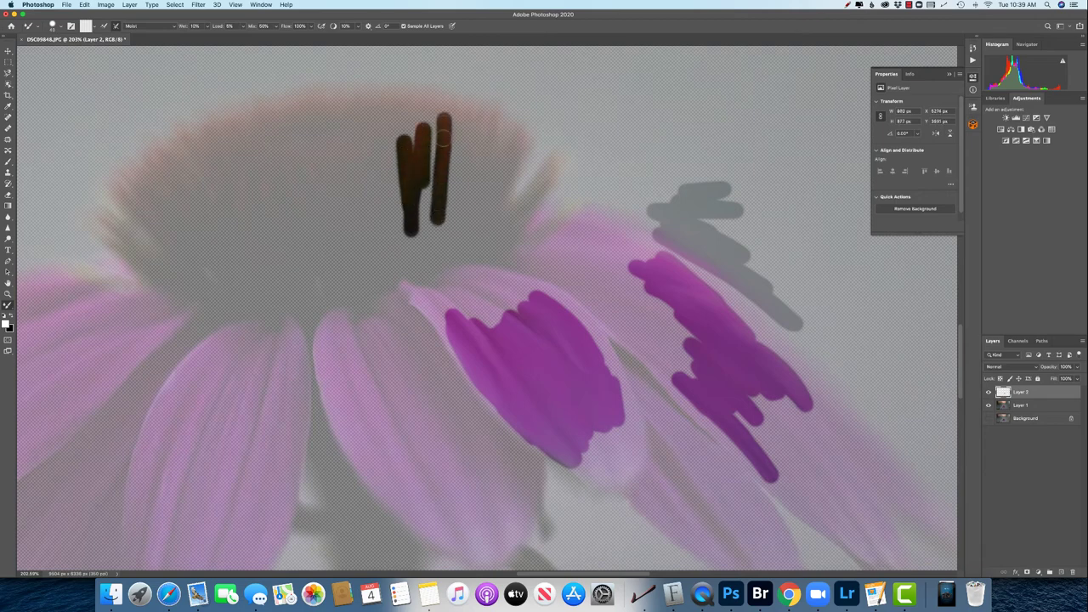
pyautogui.moveTo(477, 109); pyautogui.dragTo(465, 204)
pyautogui.moveTo(483, 110); pyautogui.dragTo(477, 215)
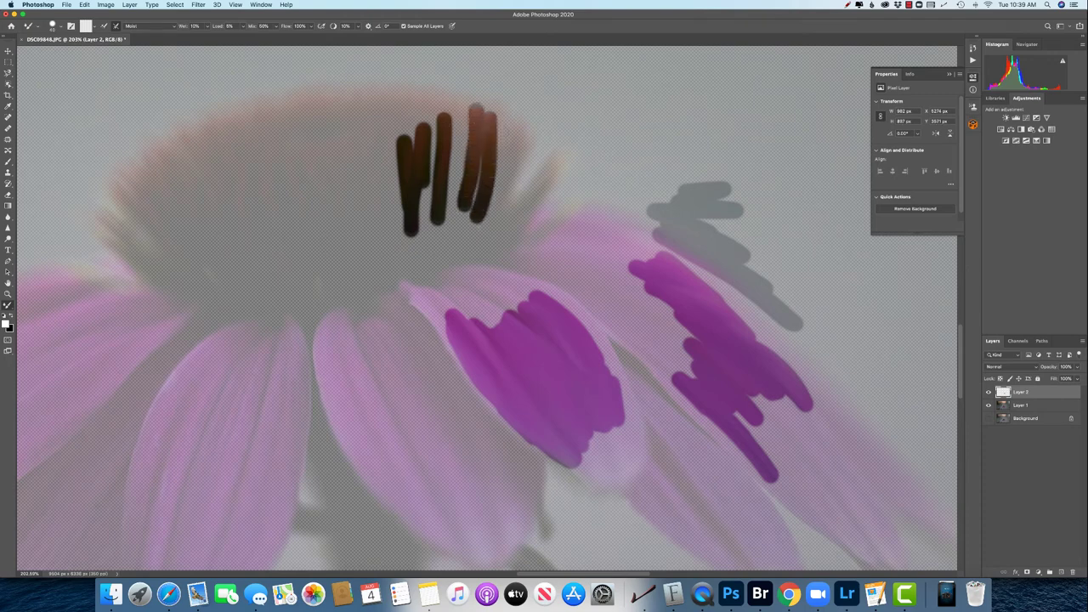
pyautogui.moveTo(503, 121); pyautogui.dragTo(491, 217)
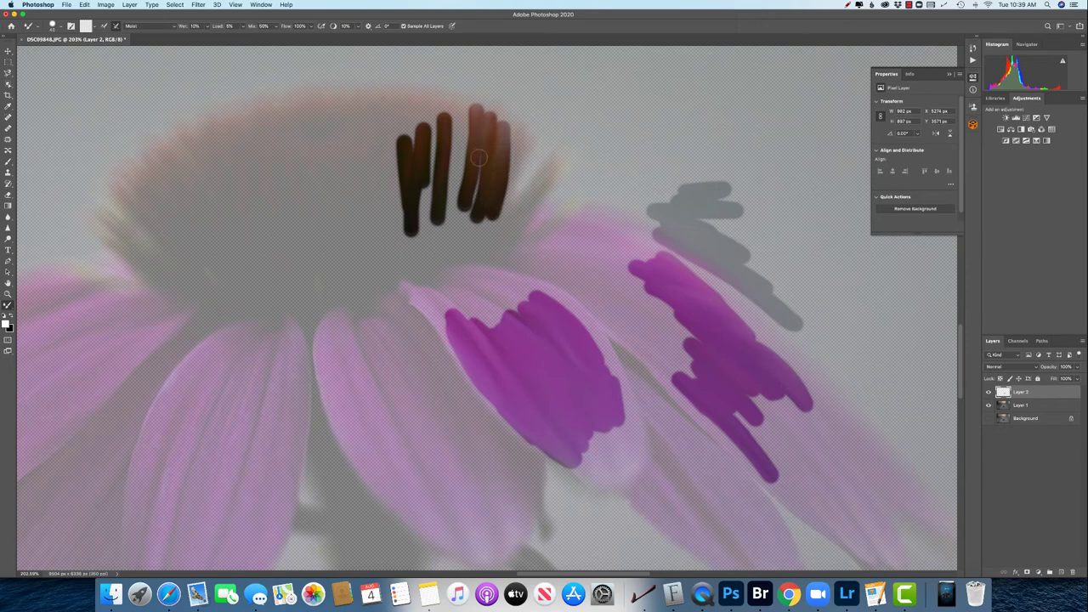
# Fill gaps and darken the lower ends of the brown cone strokes, undoing a stray dab.
pyautogui.moveTo(479, 158); pyautogui.dragTo(478, 206)
pyautogui.moveTo(461, 112)
pyautogui.mouseDown()
pyautogui.moveTo(465, 219)
pyautogui.moveTo(459, 208)
pyautogui.mouseUp()
pyautogui.moveTo(451, 128); pyautogui.dragTo(446, 221)
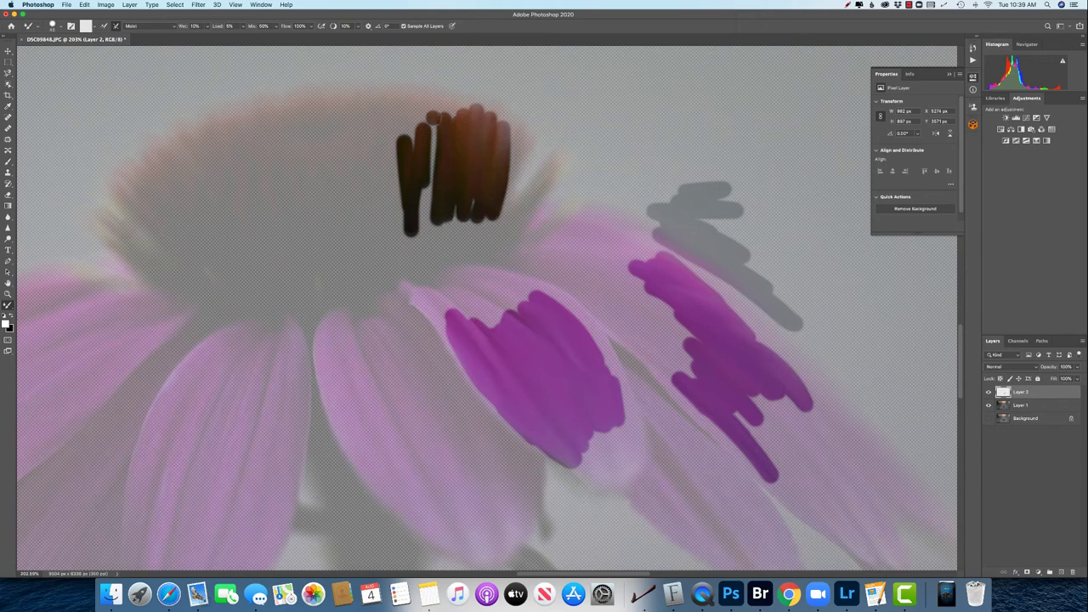
pyautogui.moveTo(434, 117); pyautogui.dragTo(433, 208)
pyautogui.moveTo(475, 180); pyautogui.dragTo(474, 217)
pyautogui.click(327, 125)
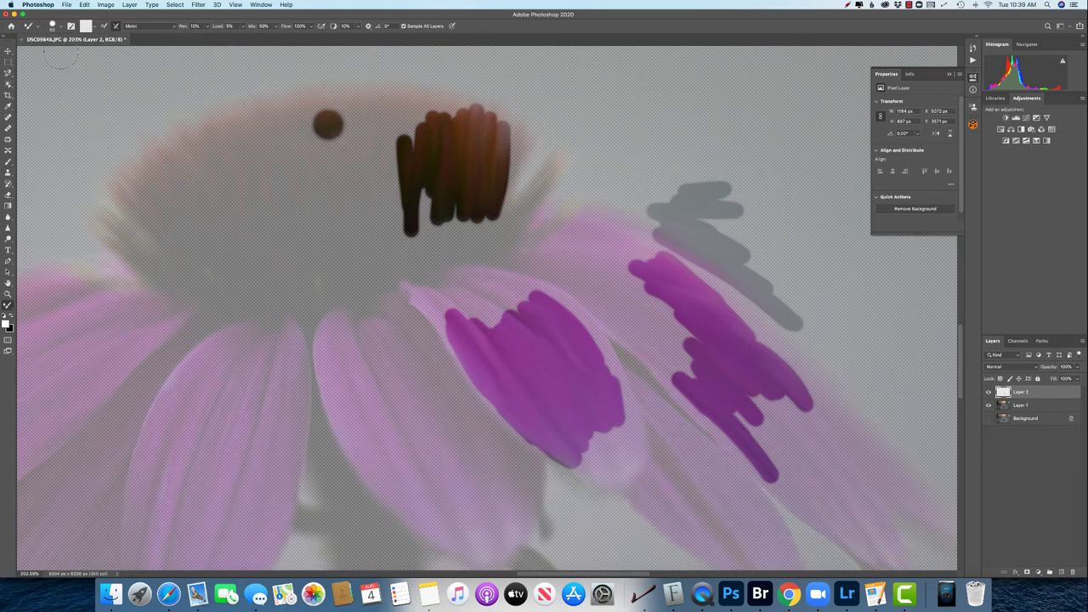
pyautogui.press('super+z')
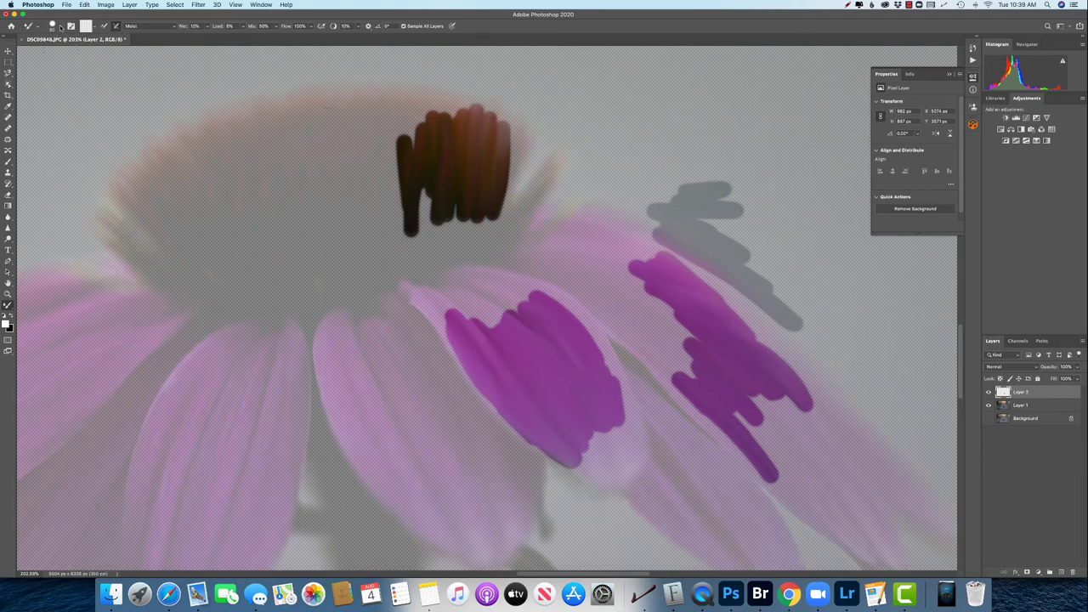
# Switch to the Painterly Manual Brush 01 preset, shrink it, and smear texture across the cone.
pyautogui.click(59, 26)
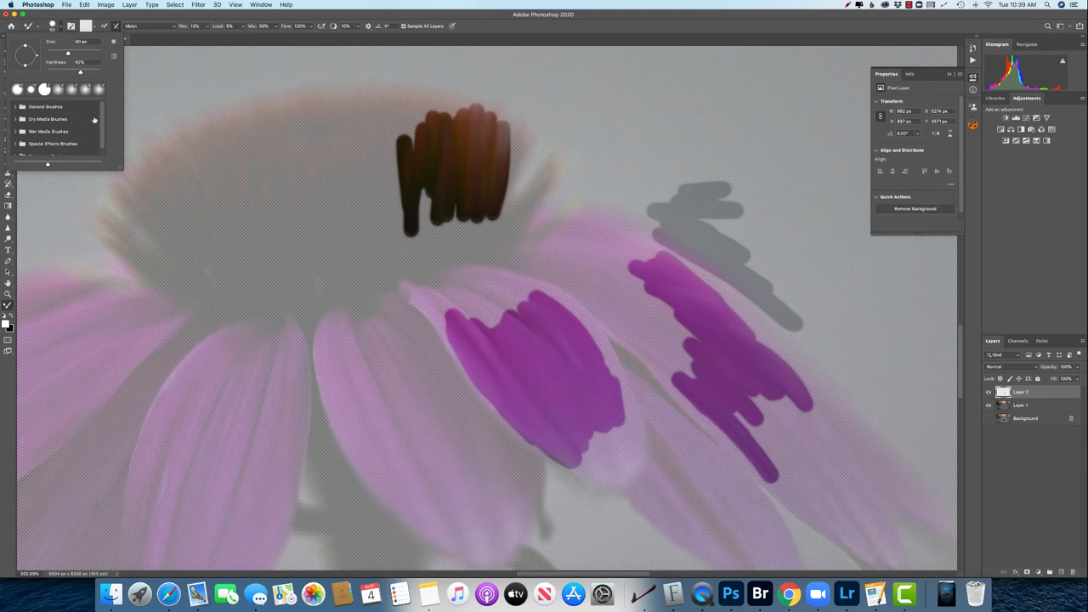
pyautogui.moveTo(99, 118); pyautogui.dragTo(101, 136)
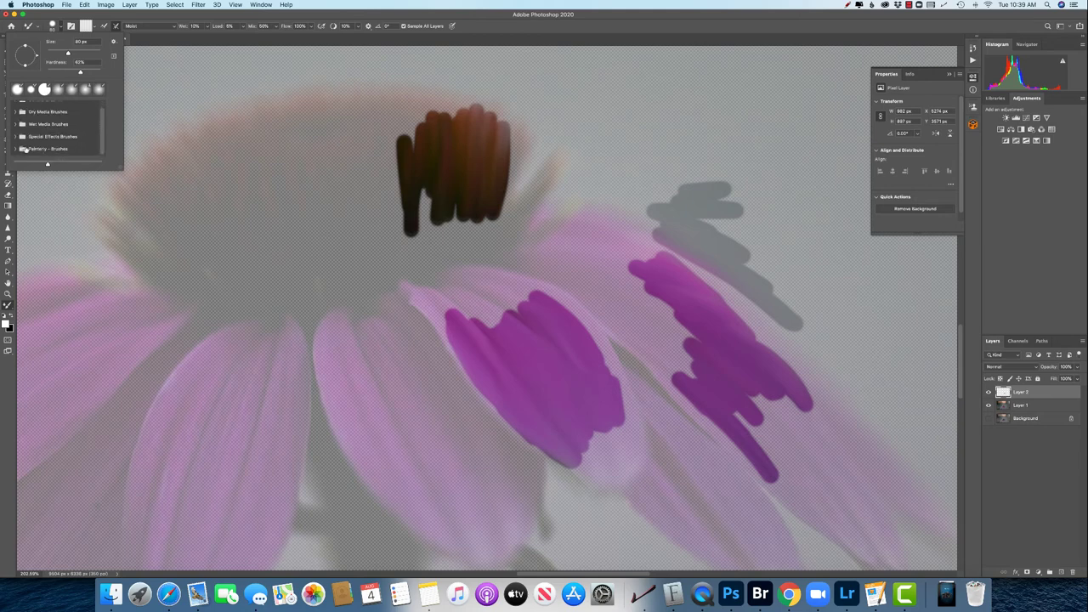
pyautogui.click(47, 148)
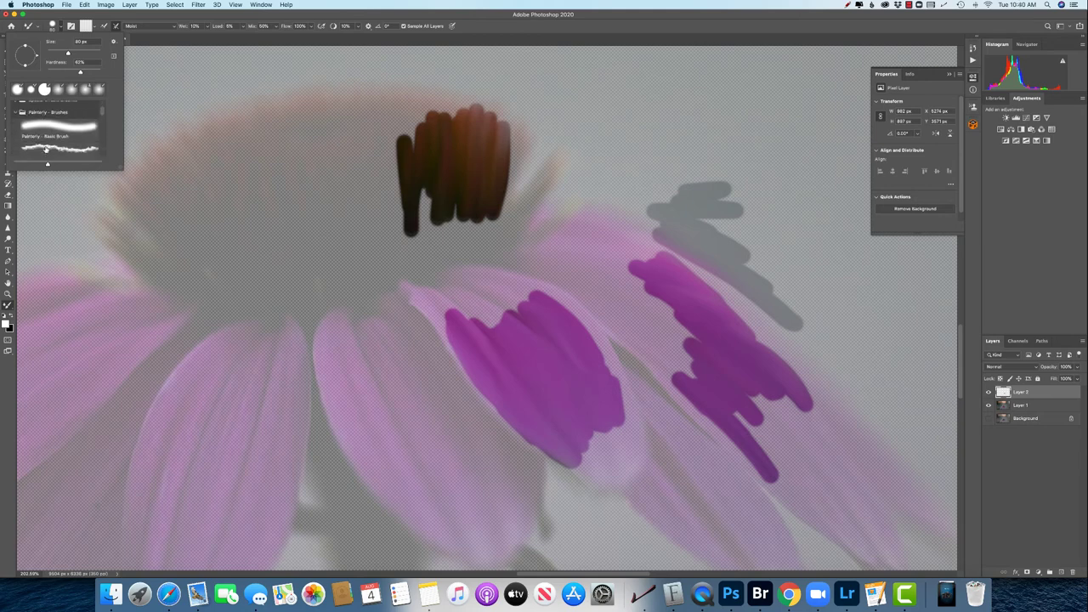
pyautogui.scroll(-1, 46, 149)
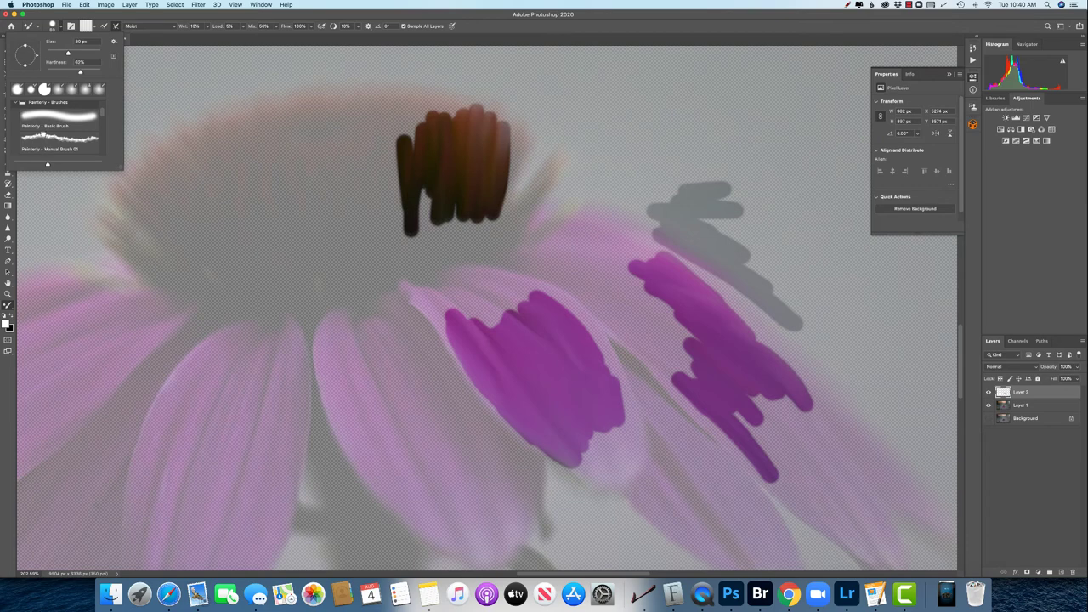
pyautogui.click(49, 149)
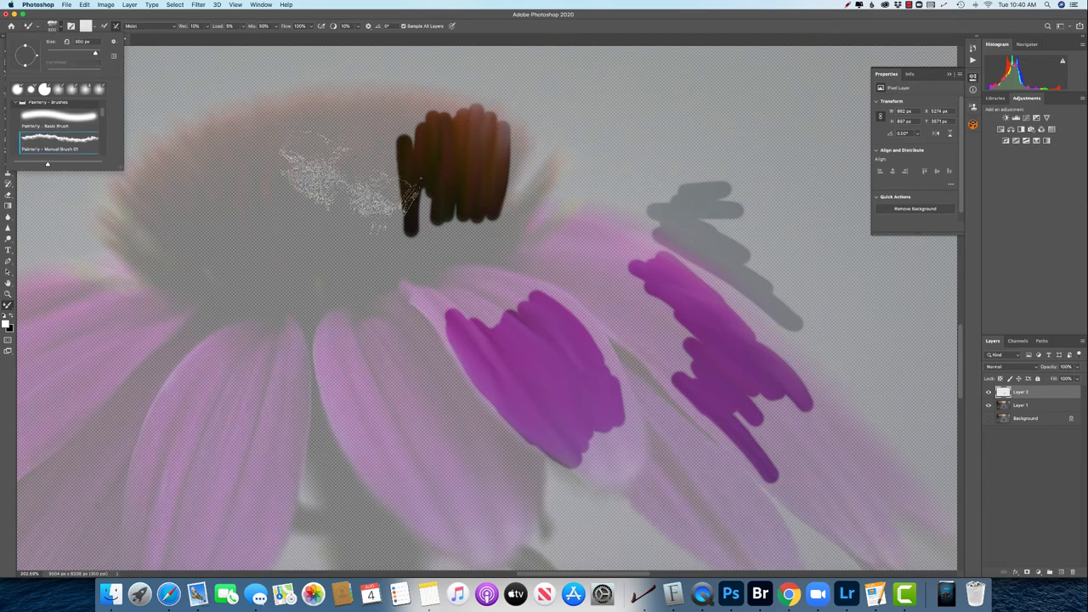
pyautogui.click(545, 31)
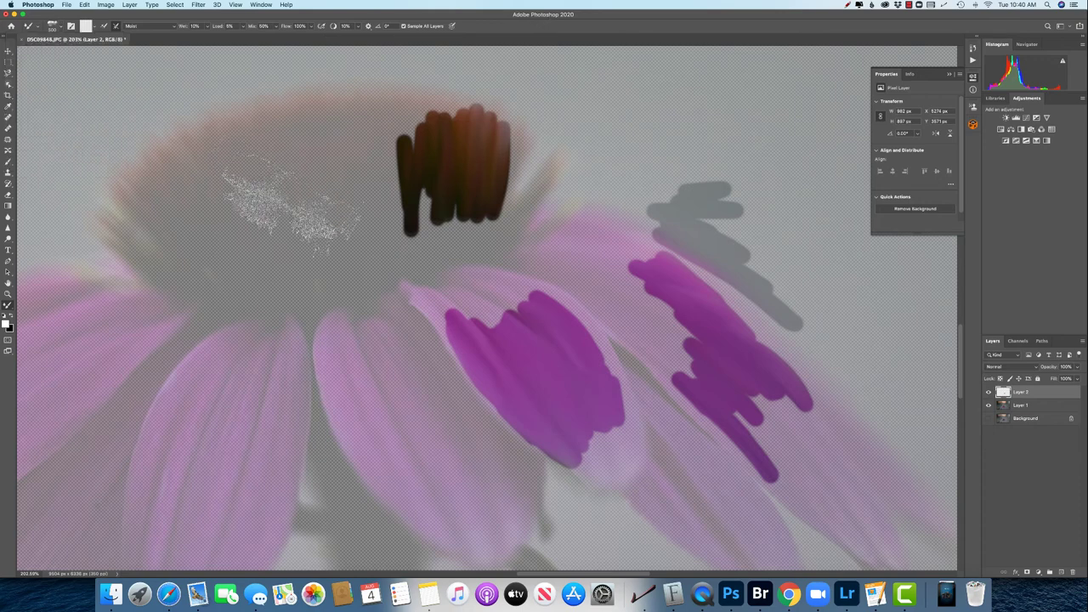
pyautogui.press('[')
pyautogui.press('[')
pyautogui.press('[')
pyautogui.press('[')
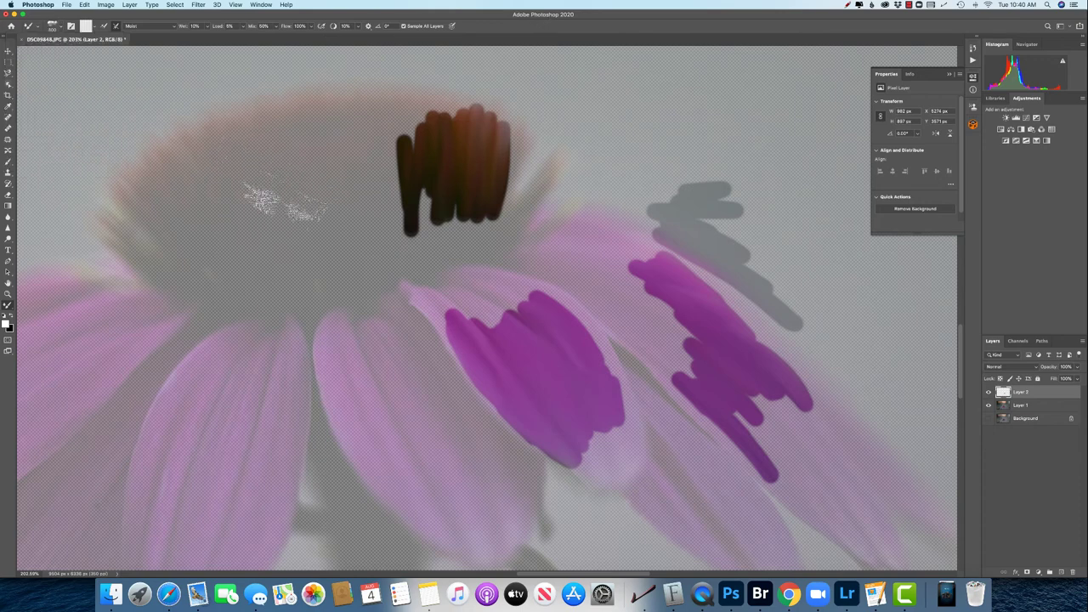
pyautogui.moveTo(263, 188)
pyautogui.mouseDown()
pyautogui.moveTo(323, 204)
pyautogui.moveTo(276, 196)
pyautogui.moveTo(323, 170)
pyautogui.moveTo(297, 197)
pyautogui.moveTo(297, 187)
pyautogui.moveTo(302, 199)
pyautogui.moveTo(323, 202)
pyautogui.moveTo(305, 238)
pyautogui.moveTo(260, 220)
pyautogui.moveTo(301, 228)
pyautogui.moveTo(323, 217)
pyautogui.moveTo(263, 204)
pyautogui.moveTo(284, 200)
pyautogui.moveTo(285, 225)
pyautogui.moveTo(315, 209)
pyautogui.moveTo(306, 217)
pyautogui.moveTo(297, 164)
pyautogui.moveTo(272, 174)
pyautogui.moveTo(263, 161)
pyautogui.moveTo(272, 170)
pyautogui.moveTo(221, 204)
pyautogui.moveTo(225, 233)
pyautogui.moveTo(221, 219)
pyautogui.moveTo(212, 230)
pyautogui.moveTo(251, 259)
pyautogui.moveTo(268, 208)
pyautogui.moveTo(294, 231)
pyautogui.moveTo(335, 225)
pyautogui.moveTo(353, 174)
pyautogui.moveTo(314, 153)
pyautogui.moveTo(277, 157)
pyautogui.moveTo(204, 191)
pyautogui.moveTo(213, 228)
pyautogui.moveTo(331, 217)
pyautogui.moveTo(365, 188)
pyautogui.moveTo(390, 140)
pyautogui.moveTo(425, 174)
pyautogui.moveTo(387, 228)
pyautogui.moveTo(446, 153)
pyautogui.moveTo(462, 181)
pyautogui.moveTo(491, 158)
pyautogui.moveTo(416, 144)
pyautogui.moveTo(307, 213)
pyautogui.moveTo(230, 243)
pyautogui.moveTo(255, 230)
pyautogui.moveTo(289, 127)
pyautogui.moveTo(242, 124)
pyautogui.moveTo(166, 148)
pyautogui.moveTo(119, 233)
pyautogui.moveTo(212, 270)
pyautogui.moveTo(323, 108)
pyautogui.moveTo(365, 102)
pyautogui.moveTo(314, 145)
pyautogui.moveTo(458, 117)
pyautogui.moveTo(377, 170)
pyautogui.moveTo(255, 195)
pyautogui.moveTo(170, 243)
pyautogui.moveTo(214, 208)
pyautogui.moveTo(242, 277)
pyautogui.moveTo(484, 193)
pyautogui.moveTo(459, 242)
pyautogui.moveTo(510, 195)
pyautogui.moveTo(376, 236)
pyautogui.moveTo(360, 230)
pyautogui.moveTo(365, 165)
pyautogui.moveTo(284, 213)
pyautogui.moveTo(165, 243)
pyautogui.mouseUp()
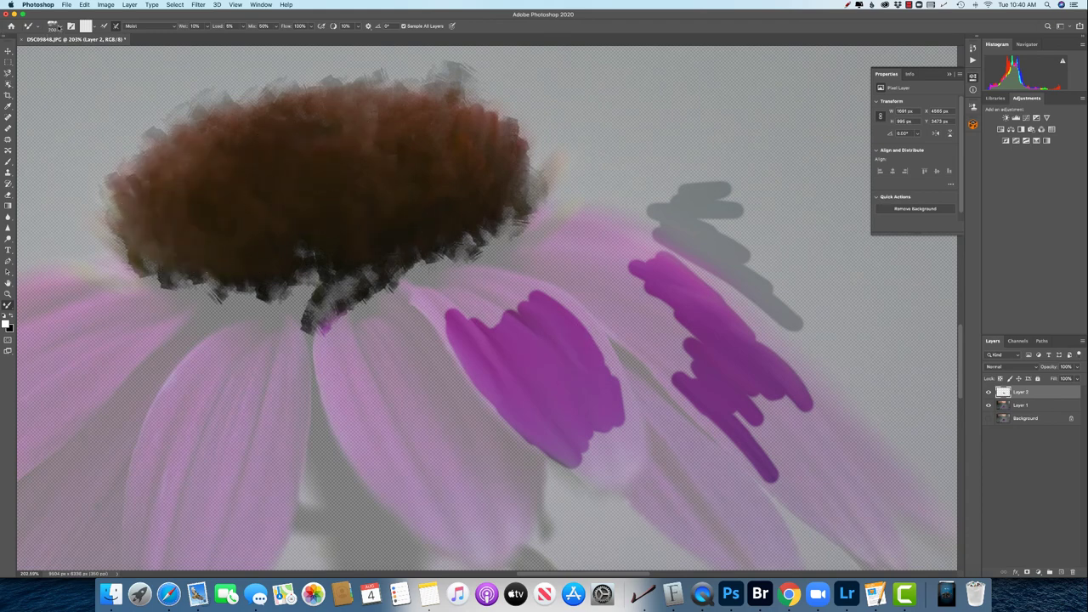
# Sweep the Mixer Brush across the brown cone to blend it, then zoom to fit the image.
pyautogui.click(55, 27)
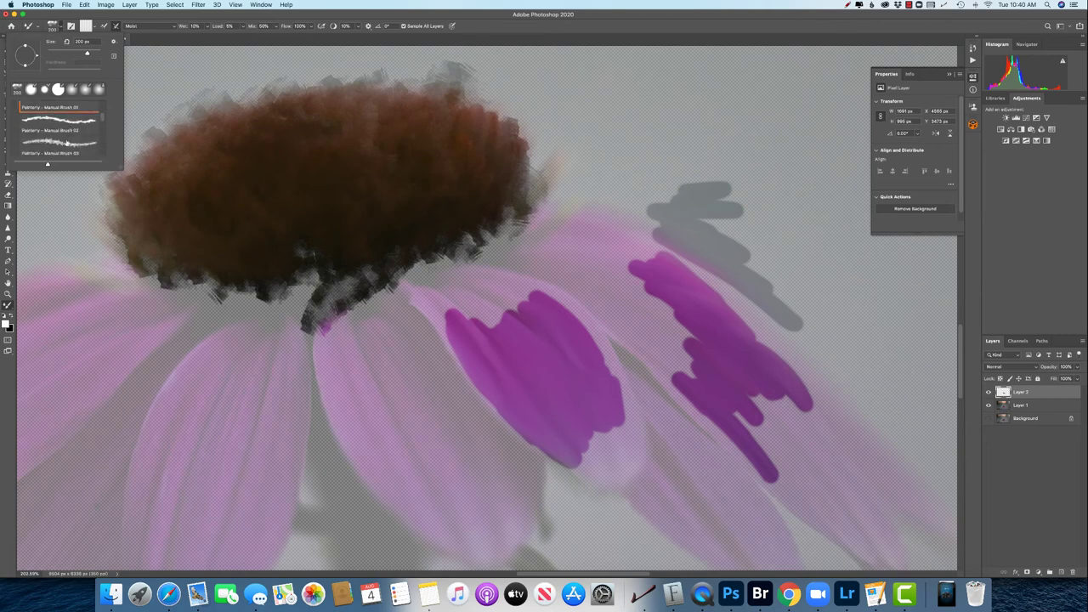
pyautogui.click(270, 170)
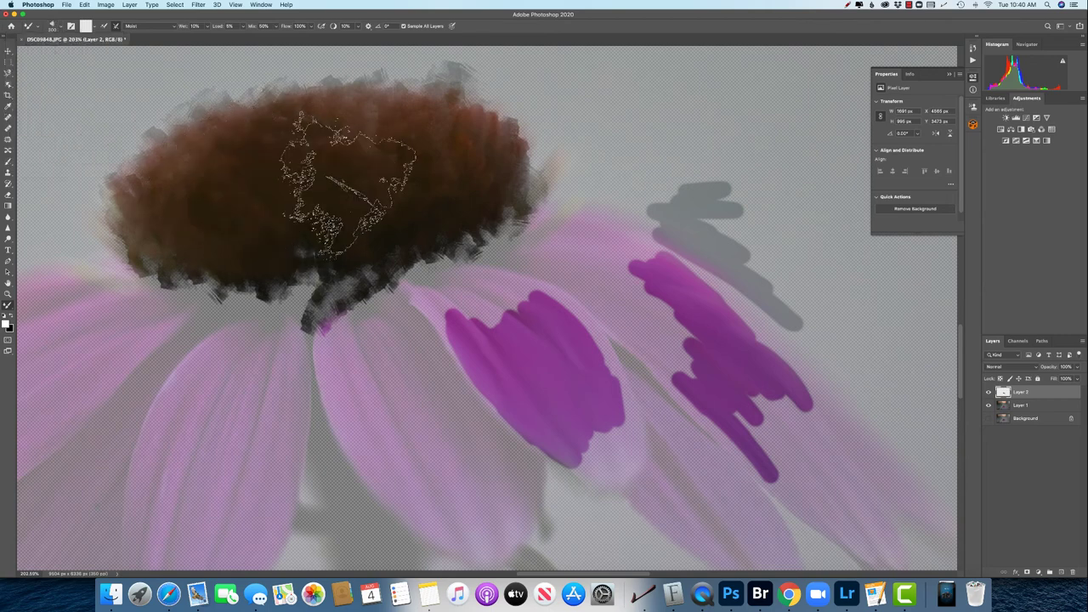
pyautogui.moveTo(348, 182)
pyautogui.mouseDown()
pyautogui.moveTo(406, 175)
pyautogui.moveTo(207, 190)
pyautogui.moveTo(272, 143)
pyautogui.moveTo(400, 134)
pyautogui.moveTo(437, 158)
pyautogui.moveTo(633, 169)
pyautogui.mouseUp()
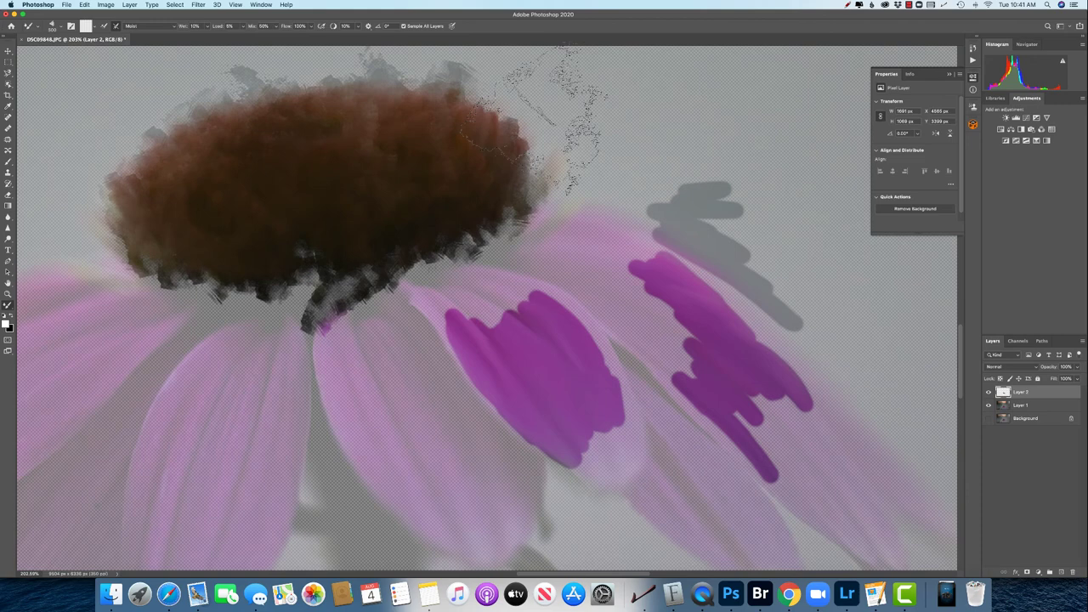
pyautogui.press('super+minus')
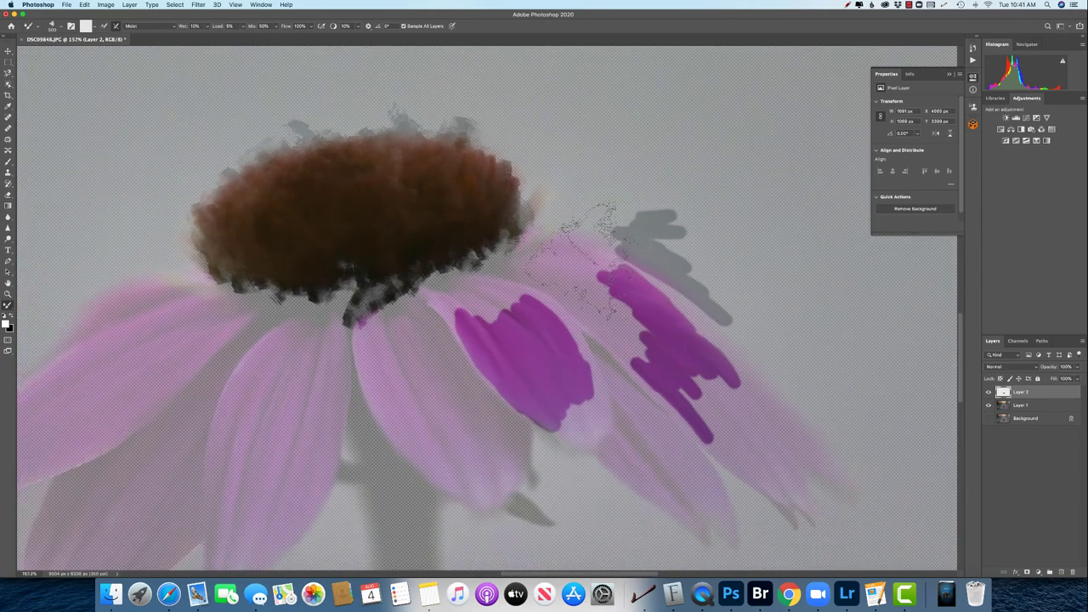
pyautogui.press('super+0')
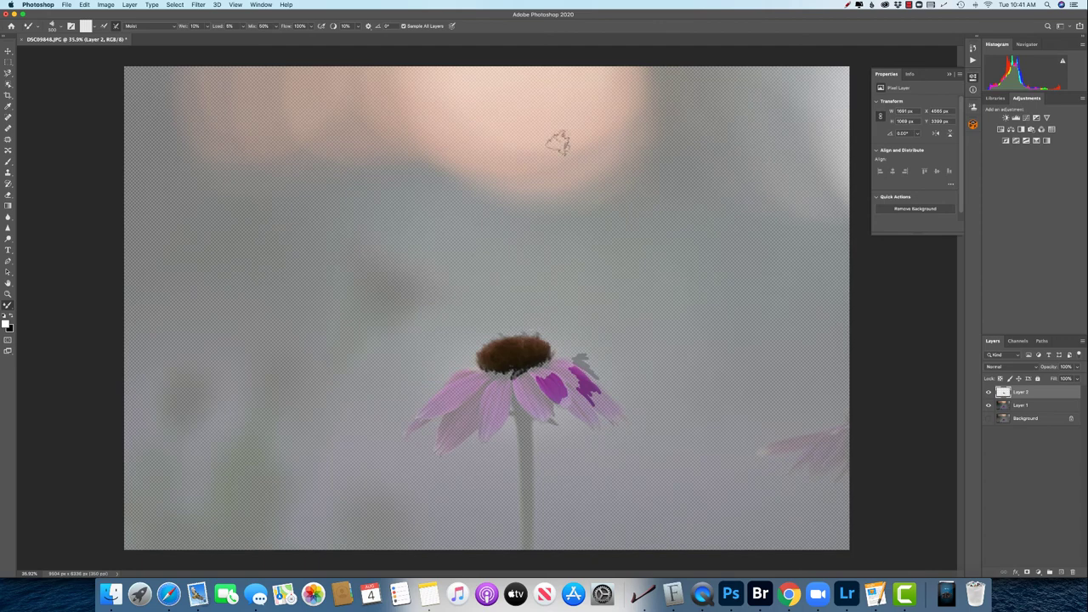
# Paint peach strokes over the sun glow and set Layer 1's opacity to 0%.
pyautogui.moveTo(534, 138)
pyautogui.mouseDown()
pyautogui.moveTo(551, 174)
pyautogui.moveTo(588, 170)
pyautogui.mouseUp()
pyautogui.click(1045, 406)
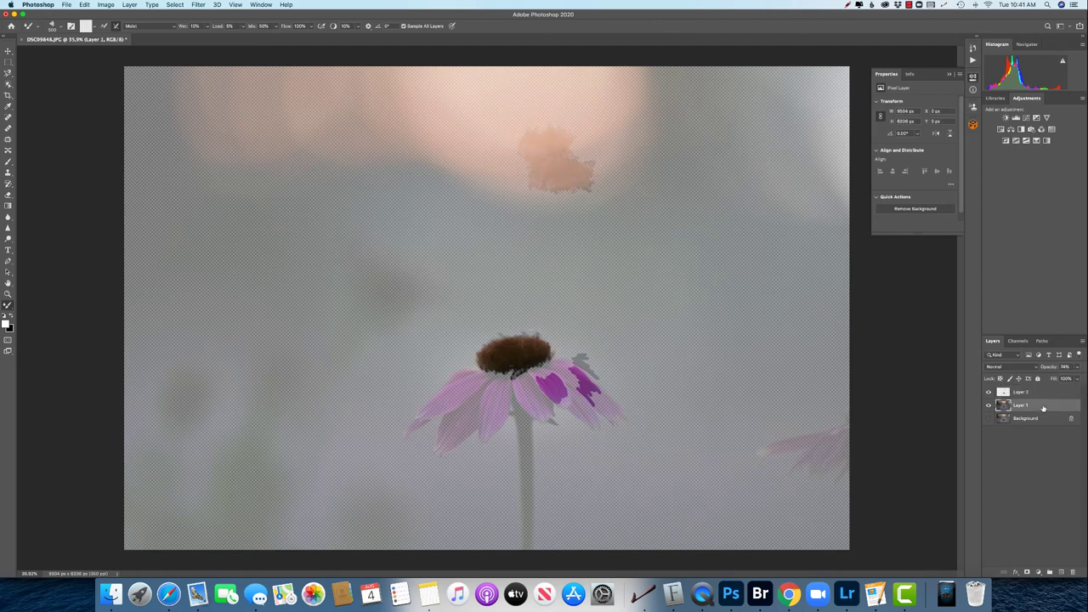
pyautogui.moveTo(1053, 367); pyautogui.dragTo(984, 367)
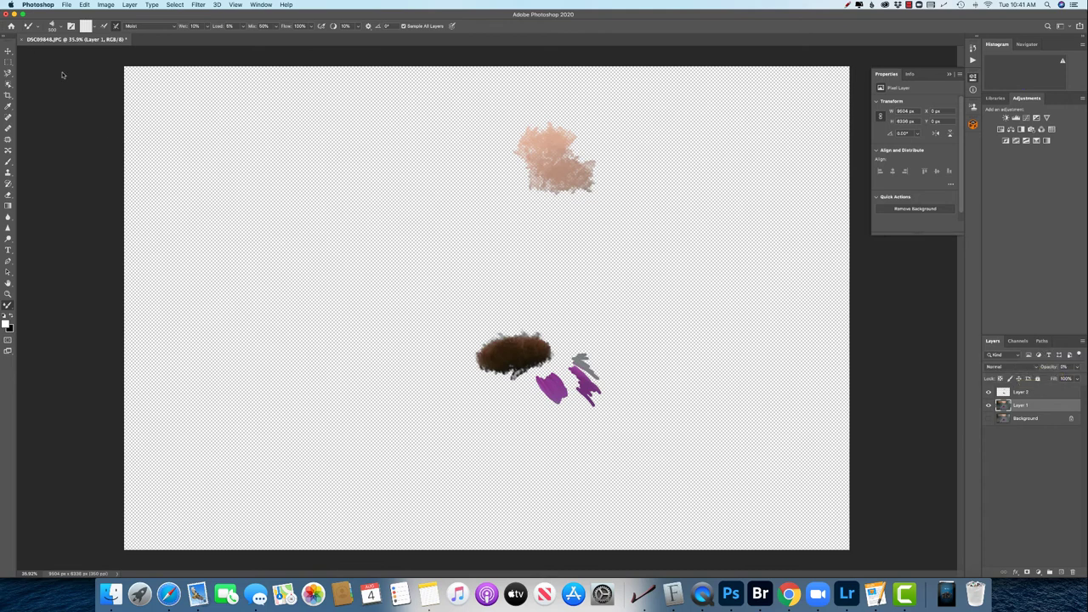
# Choose Kyle's Concept Brushes – All Purpose from the Special Effects Brushes presets.
pyautogui.click(38, 29)
pyautogui.click(62, 26)
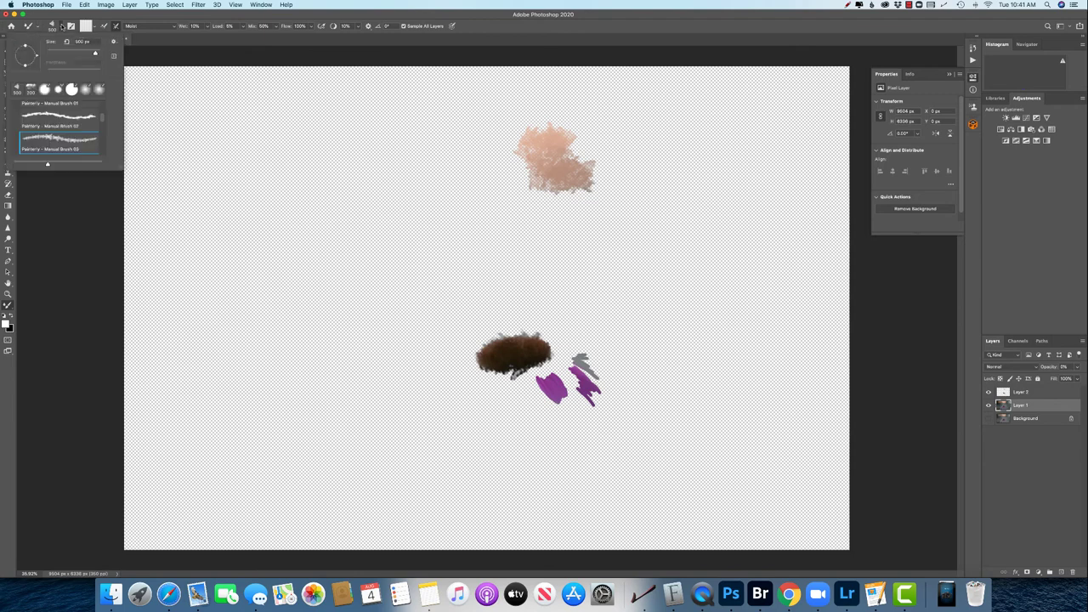
pyautogui.scroll(-3, 81, 127)
pyautogui.scroll(-4, 81, 128)
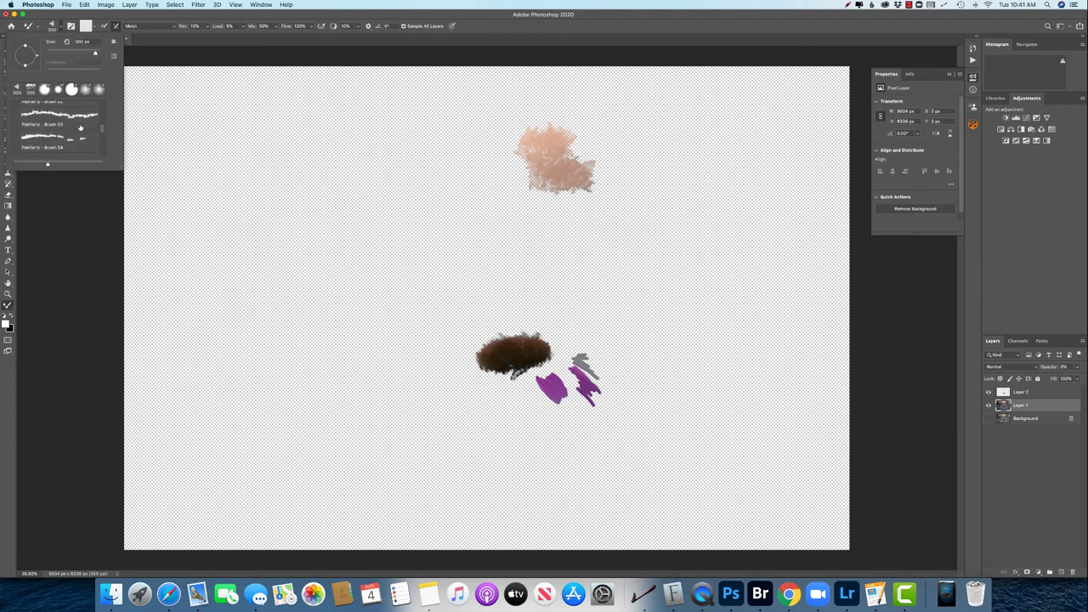
pyautogui.scroll(5, 81, 127)
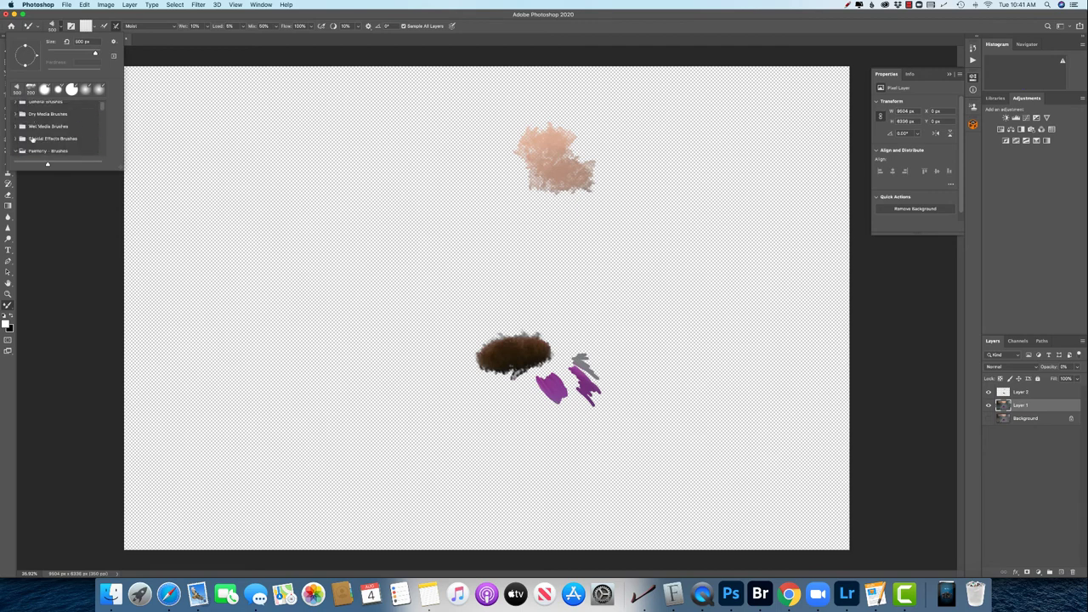
pyautogui.click(32, 139)
pyautogui.scroll(-2, 48, 118)
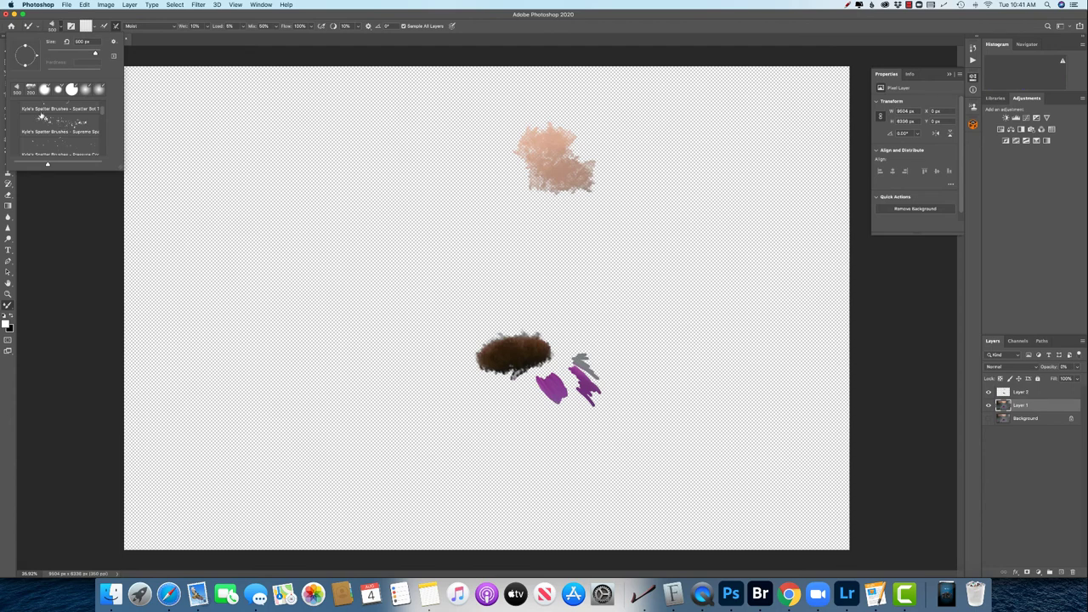
pyautogui.scroll(-3, 43, 121)
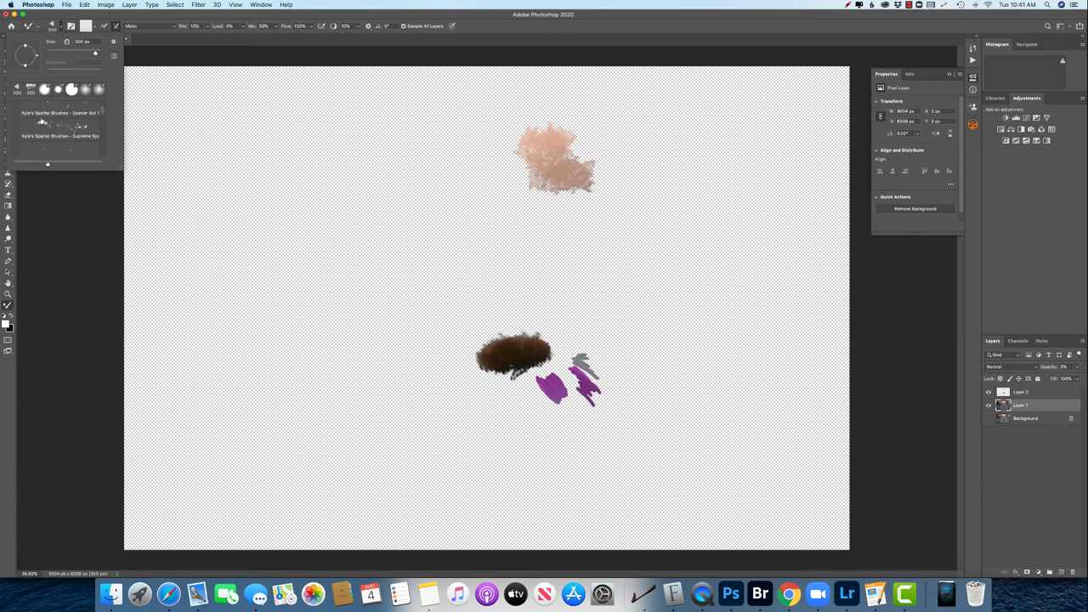
pyautogui.scroll(-1, 41, 121)
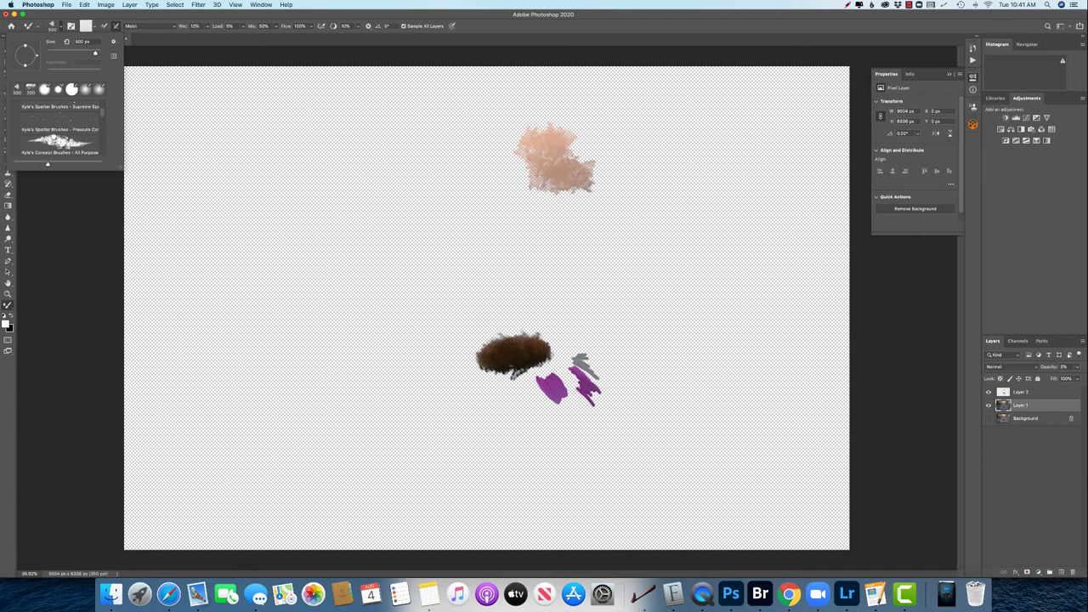
pyautogui.click(52, 137)
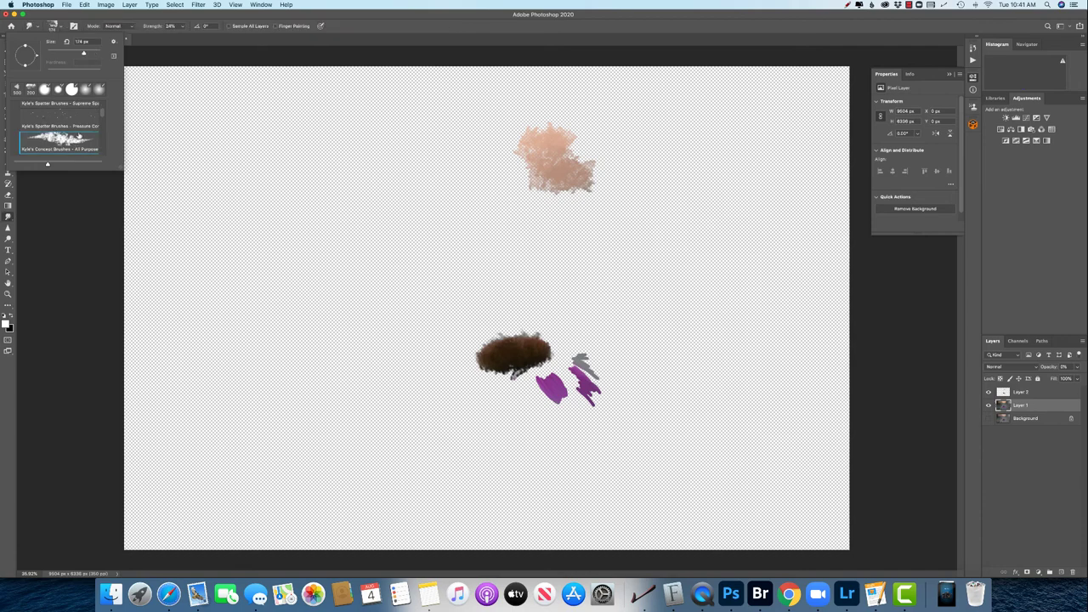
pyautogui.click(301, 124)
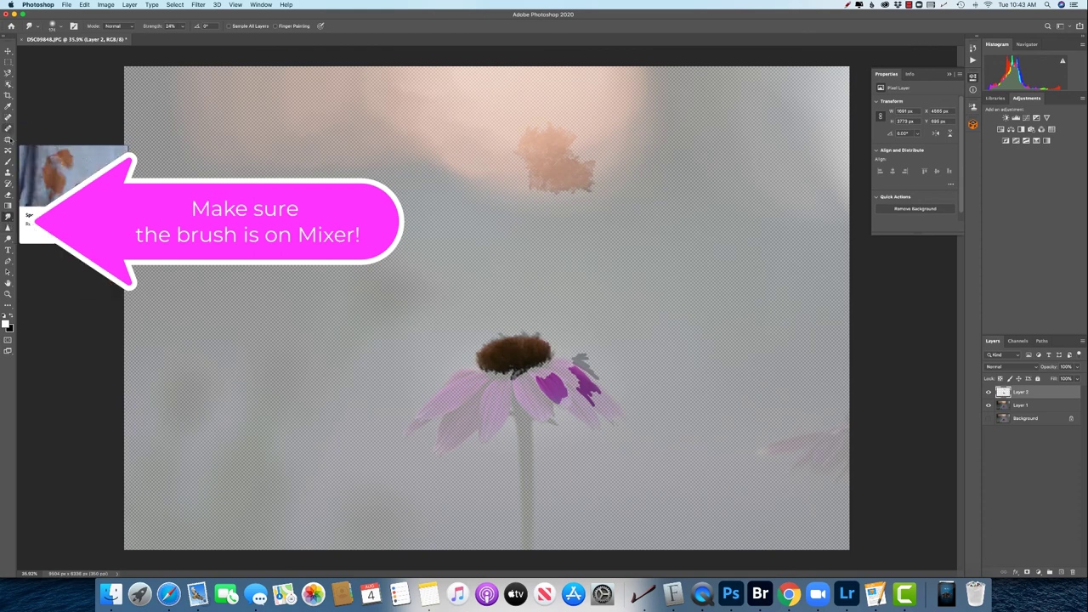
# Switch back to the Mixer Brush Tool from the toolbar's hidden tools.
pyautogui.click(9, 161)
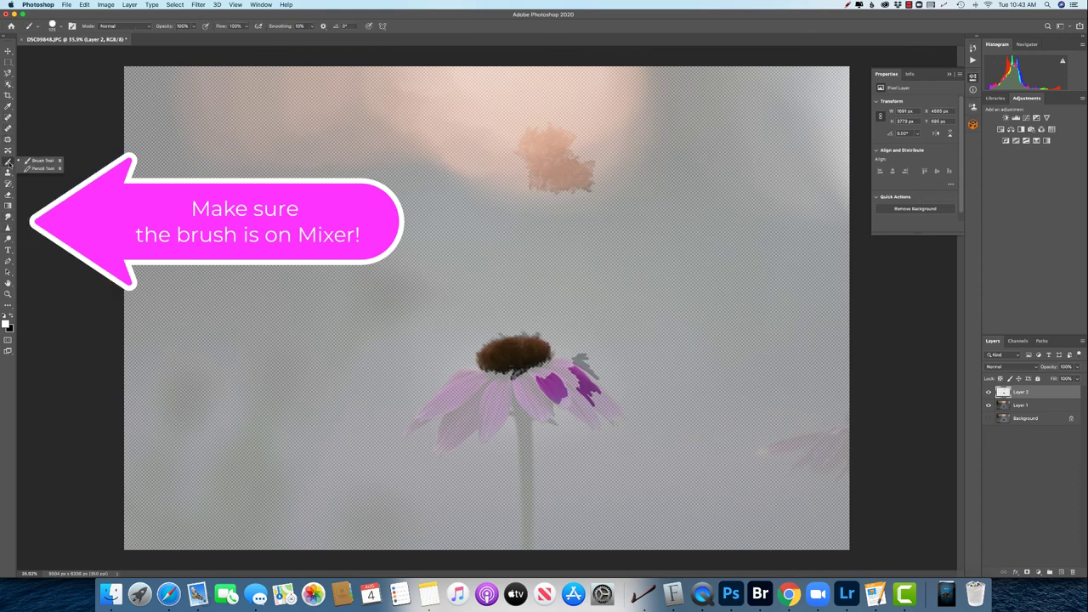
pyautogui.click(8, 308)
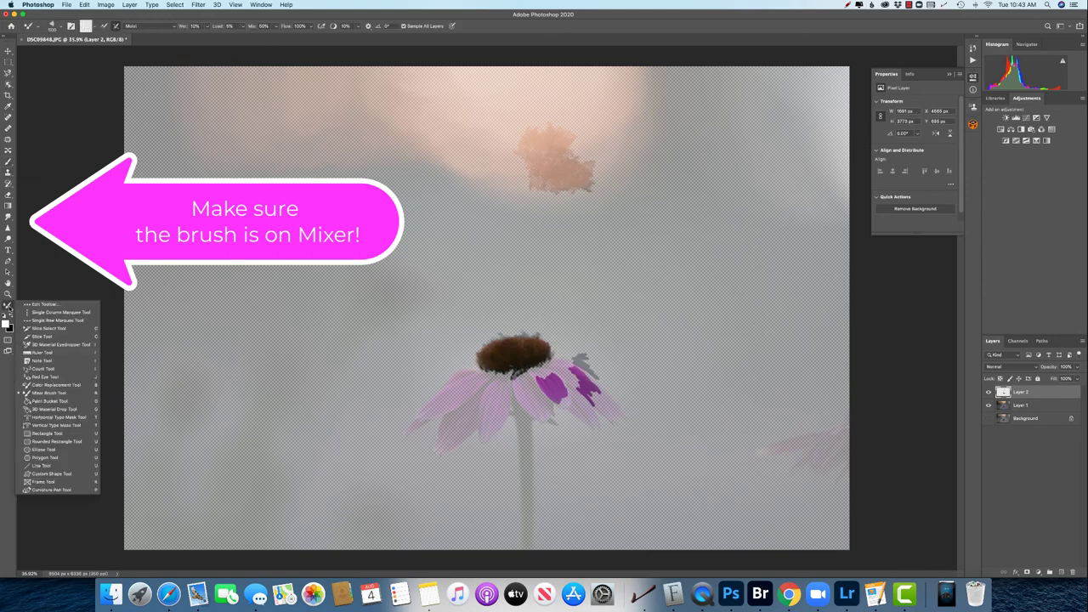
pyautogui.click(47, 392)
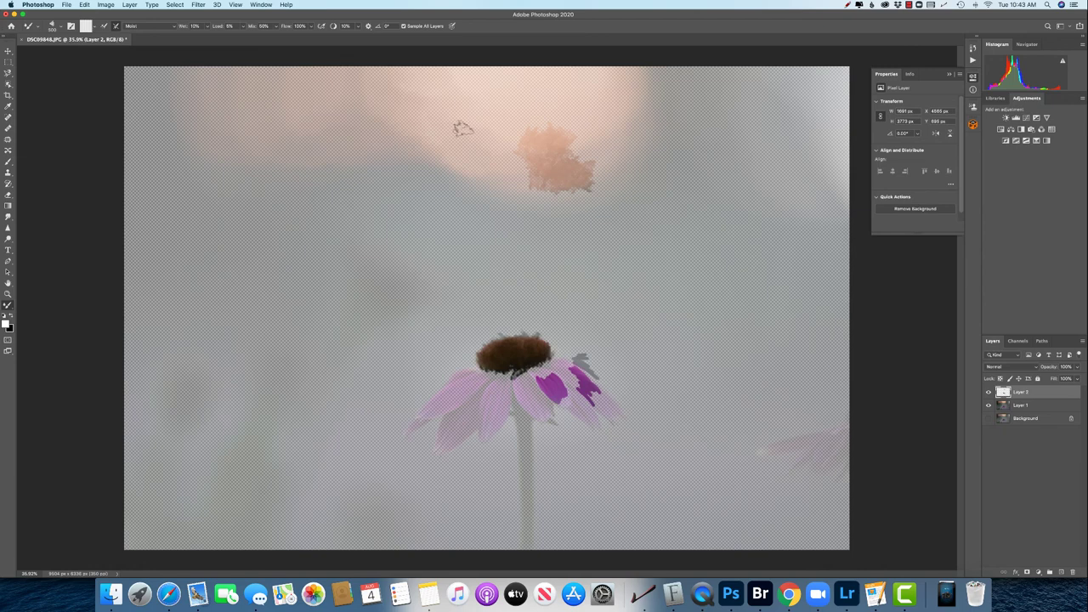
# Paint broad peach strokes over the sun glow, extending the patch up and left.
pyautogui.moveTo(461, 127)
pyautogui.mouseDown()
pyautogui.moveTo(464, 158)
pyautogui.moveTo(451, 127)
pyautogui.moveTo(435, 154)
pyautogui.moveTo(465, 158)
pyautogui.mouseUp()
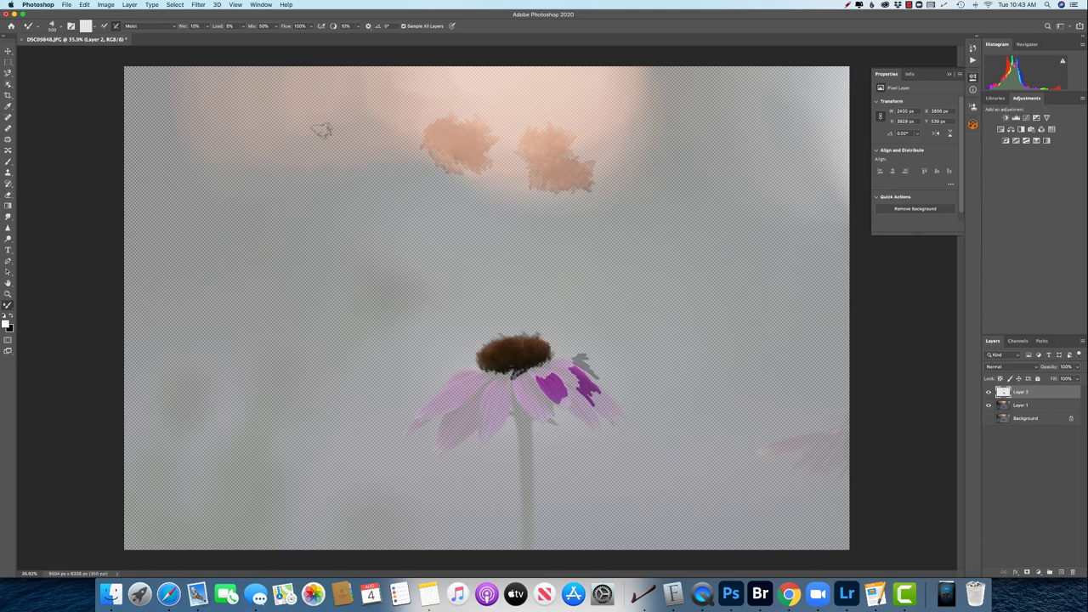
pyautogui.click(57, 26)
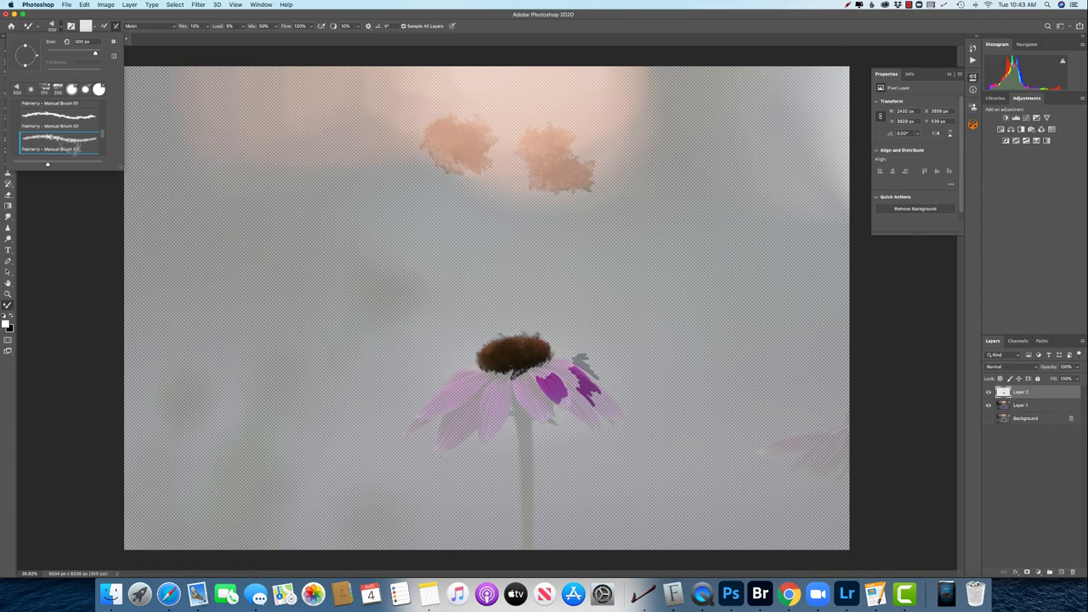
pyautogui.moveTo(367, 126)
pyautogui.mouseDown()
pyautogui.moveTo(424, 115)
pyautogui.moveTo(417, 119)
pyautogui.moveTo(503, 128)
pyautogui.moveTo(502, 183)
pyautogui.moveTo(519, 189)
pyautogui.moveTo(491, 172)
pyautogui.mouseUp()
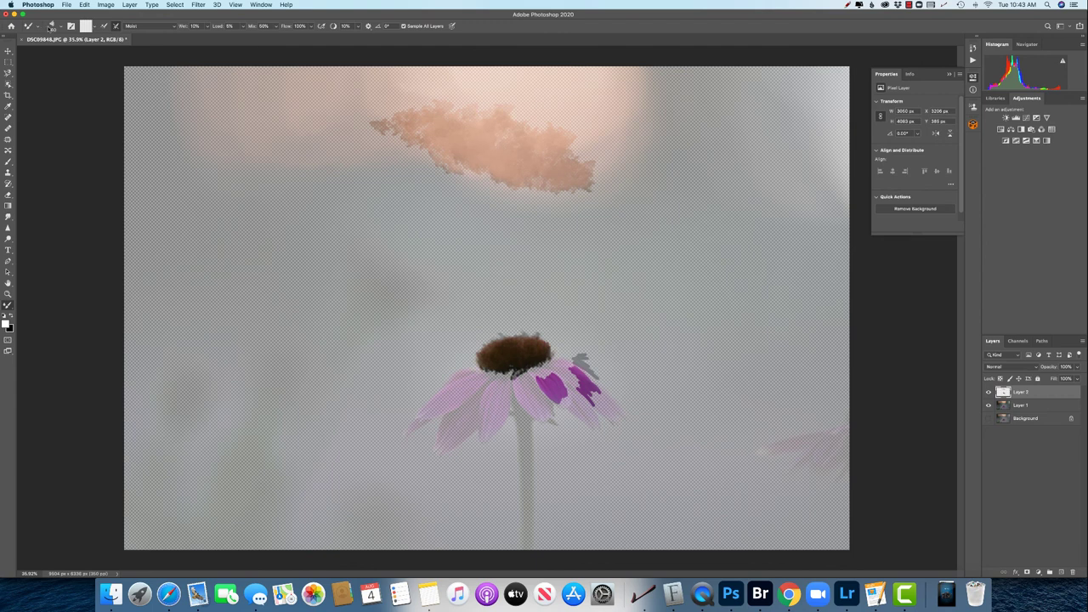
pyautogui.click(60, 28)
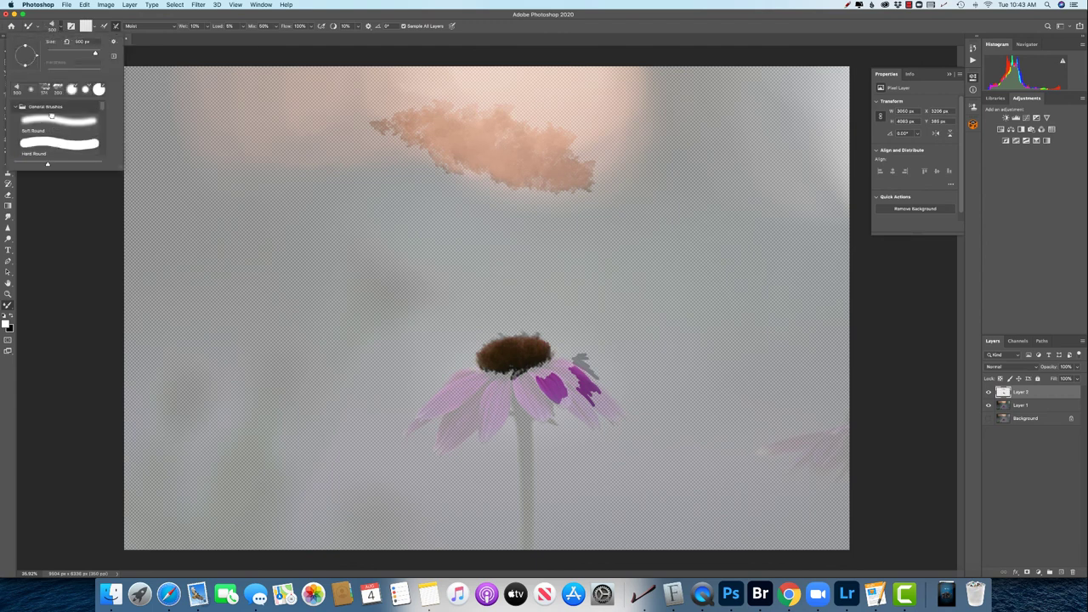
pyautogui.moveTo(365, 104)
pyautogui.mouseDown()
pyautogui.moveTo(438, 86)
pyautogui.moveTo(385, 104)
pyautogui.moveTo(434, 94)
pyautogui.moveTo(519, 101)
pyautogui.moveTo(415, 129)
pyautogui.moveTo(461, 157)
pyautogui.moveTo(463, 142)
pyautogui.moveTo(566, 151)
pyautogui.moveTo(607, 111)
pyautogui.moveTo(613, 81)
pyautogui.moveTo(633, 76)
pyautogui.moveTo(621, 100)
pyautogui.moveTo(577, 93)
pyautogui.moveTo(472, 107)
pyautogui.moveTo(432, 90)
pyautogui.moveTo(372, 124)
pyautogui.moveTo(561, 132)
pyautogui.moveTo(522, 118)
pyautogui.moveTo(551, 166)
pyautogui.moveTo(544, 111)
pyautogui.moveTo(506, 143)
pyautogui.mouseUp()
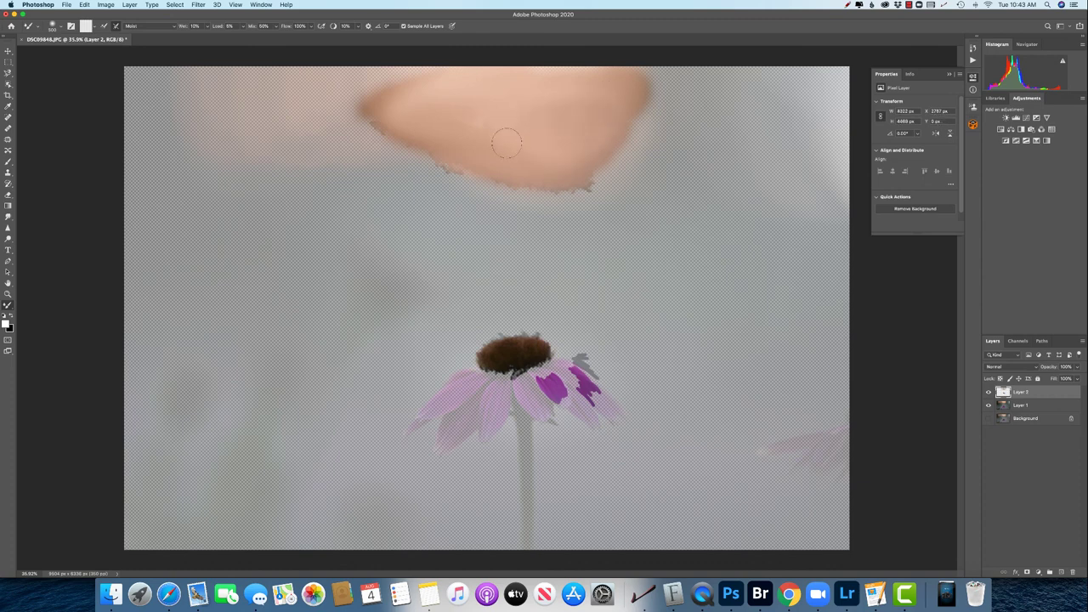
pyautogui.click(56, 28)
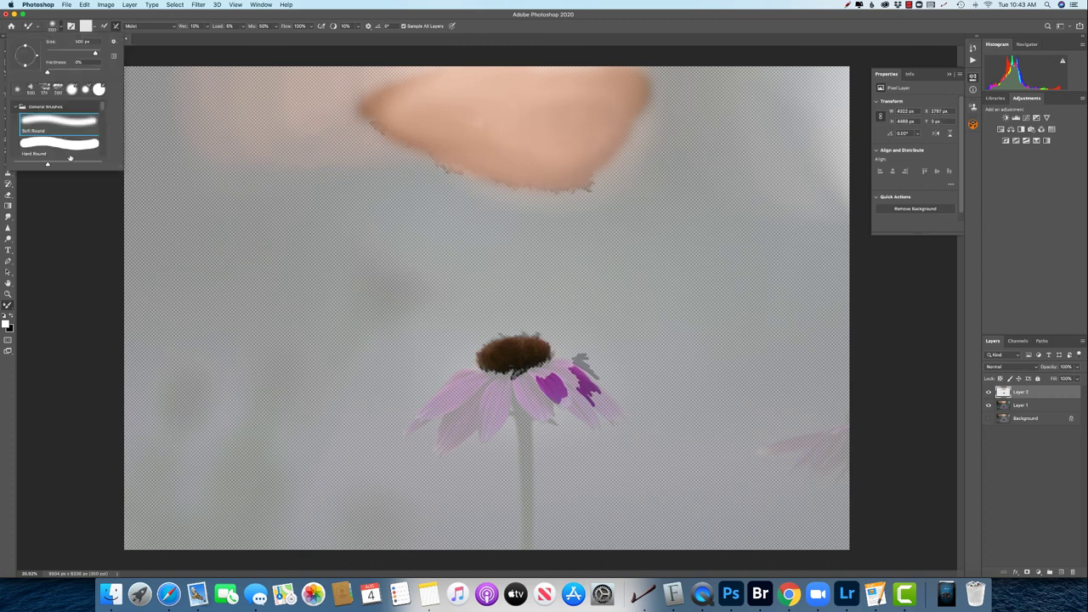
pyautogui.scroll(-5, 71, 150)
pyautogui.scroll(-4, 70, 150)
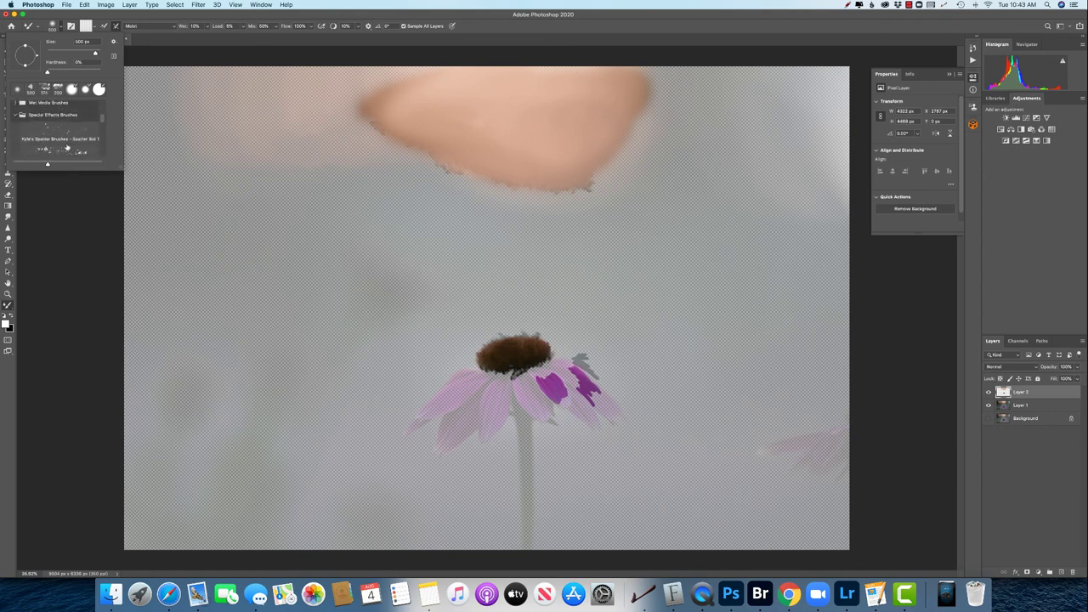
pyautogui.scroll(-2, 68, 146)
pyautogui.click(62, 140)
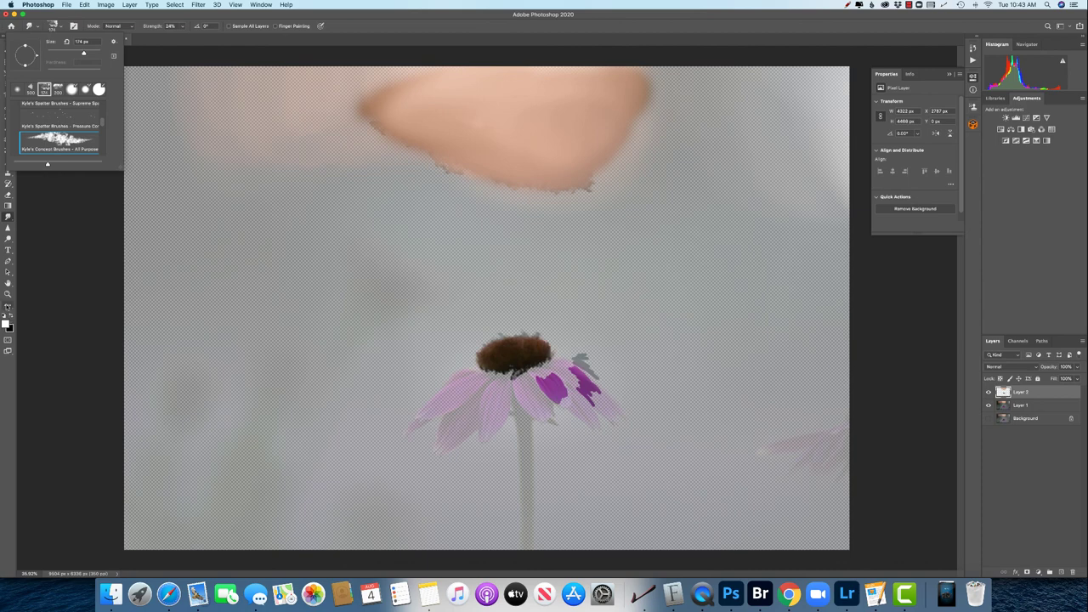
pyautogui.click(8, 305)
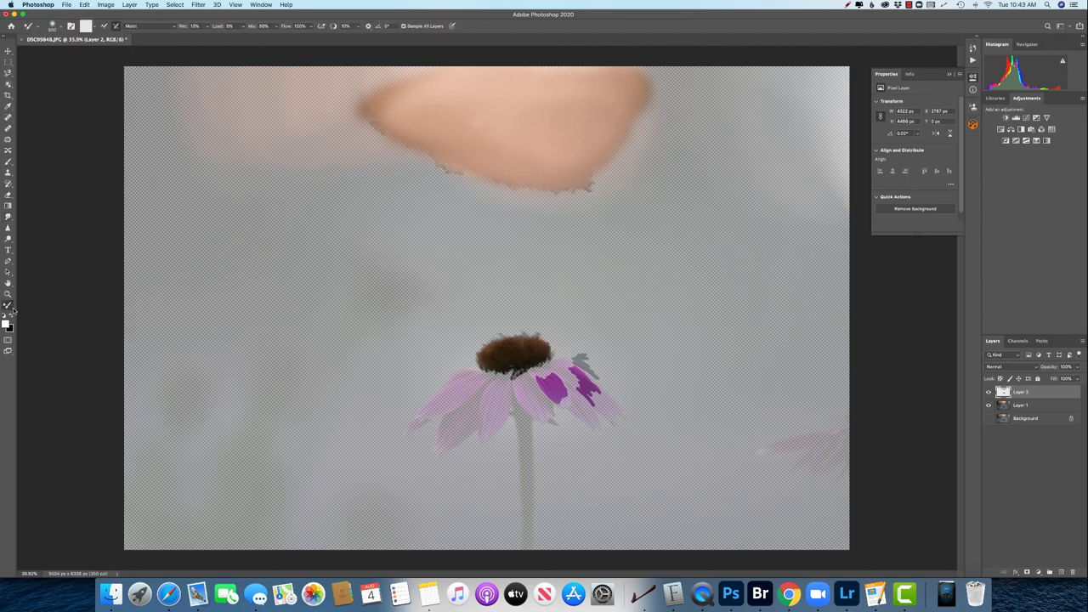